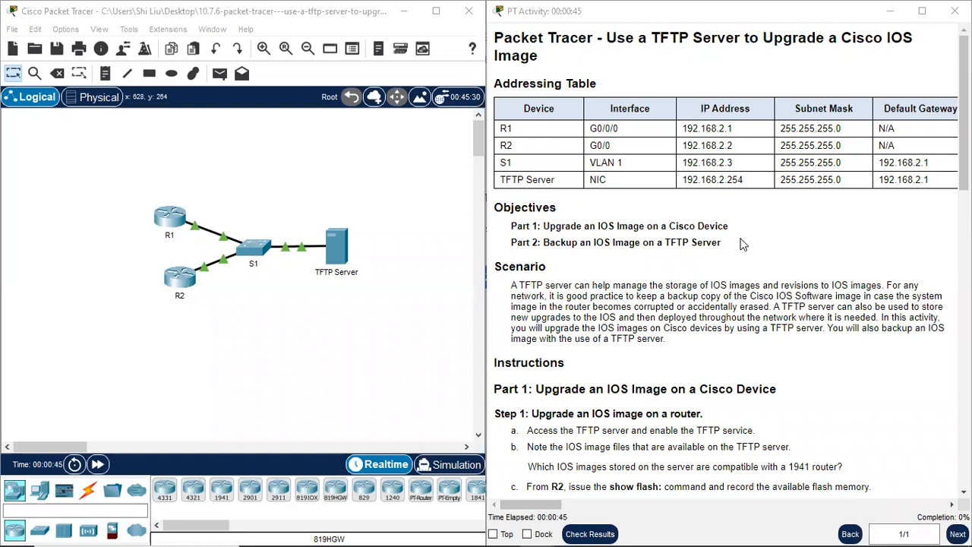
Step: Read the activity instructions down to the router upgrade part, and turn on the TFTP service on the TFTP Server
{"action": "scroll", "coordinate": [743, 244], "scroll_direction": "down", "scroll_amount": 1}
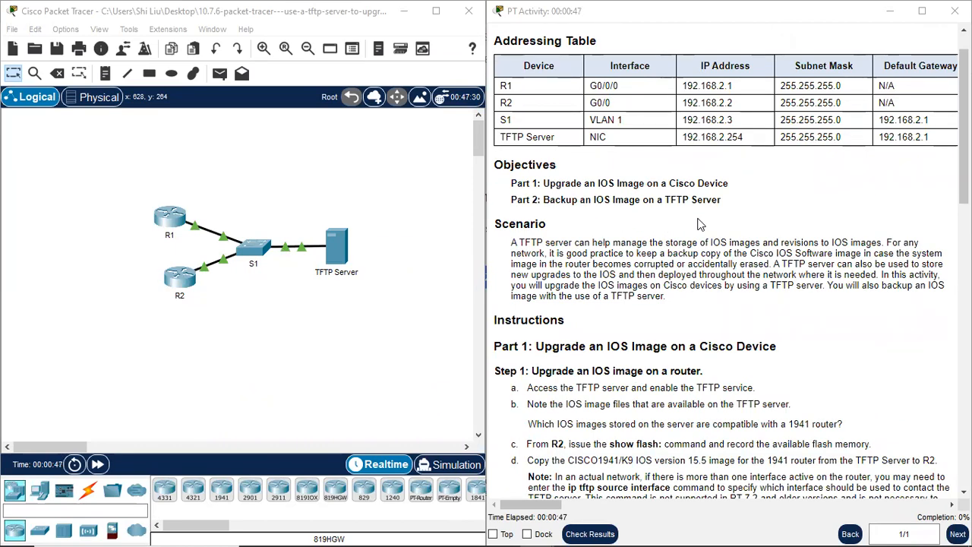
{"action": "scroll", "coordinate": [770, 202], "scroll_direction": "down", "scroll_amount": 1}
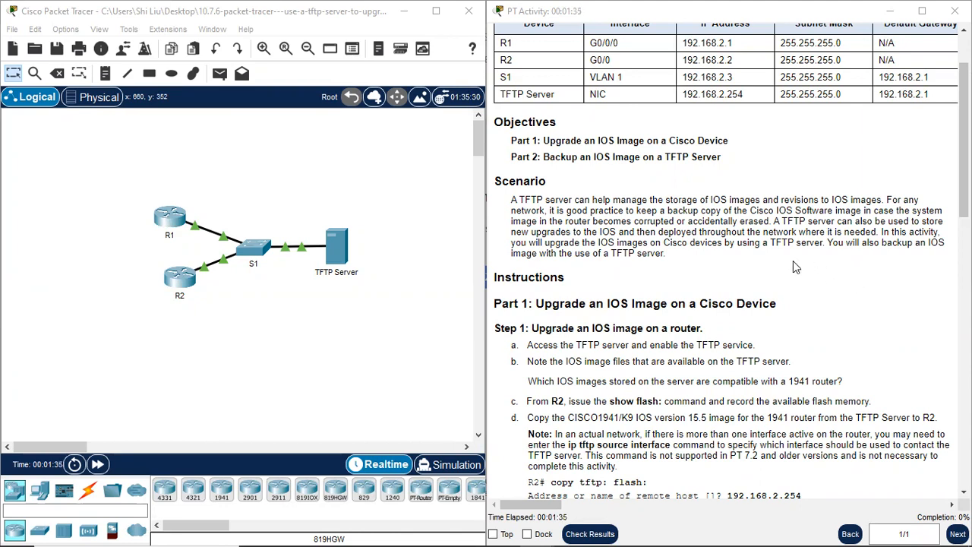
{"action": "scroll", "coordinate": [857, 294], "scroll_direction": "down", "scroll_amount": 1}
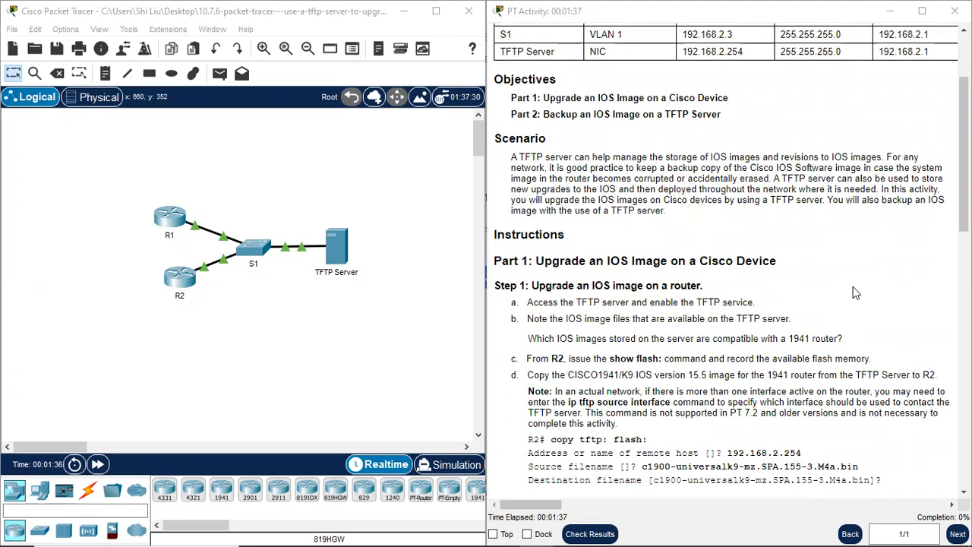
{"action": "scroll", "coordinate": [874, 240], "scroll_direction": "down", "scroll_amount": 1}
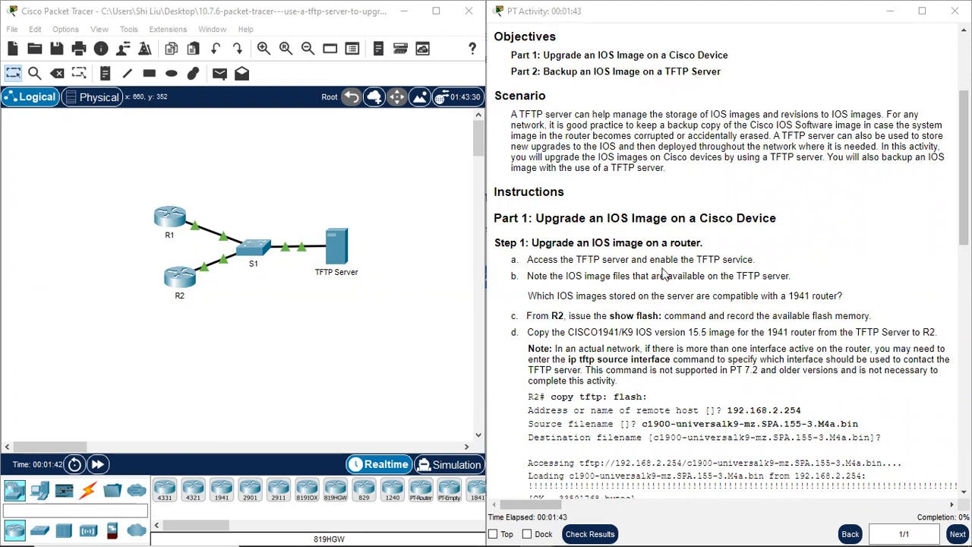
{"action": "scroll", "coordinate": [832, 251], "scroll_direction": "down", "scroll_amount": 1}
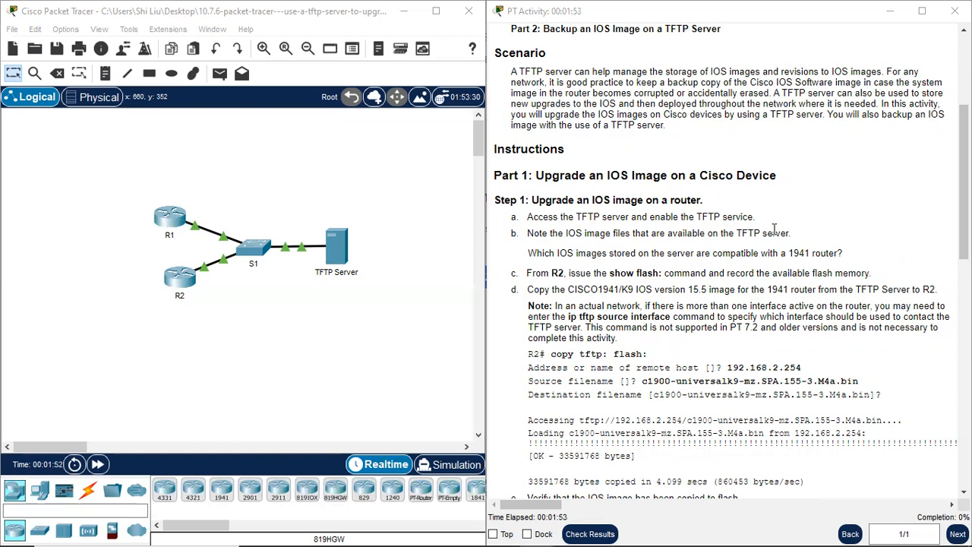
{"action": "left_click", "coordinate": [335, 252]}
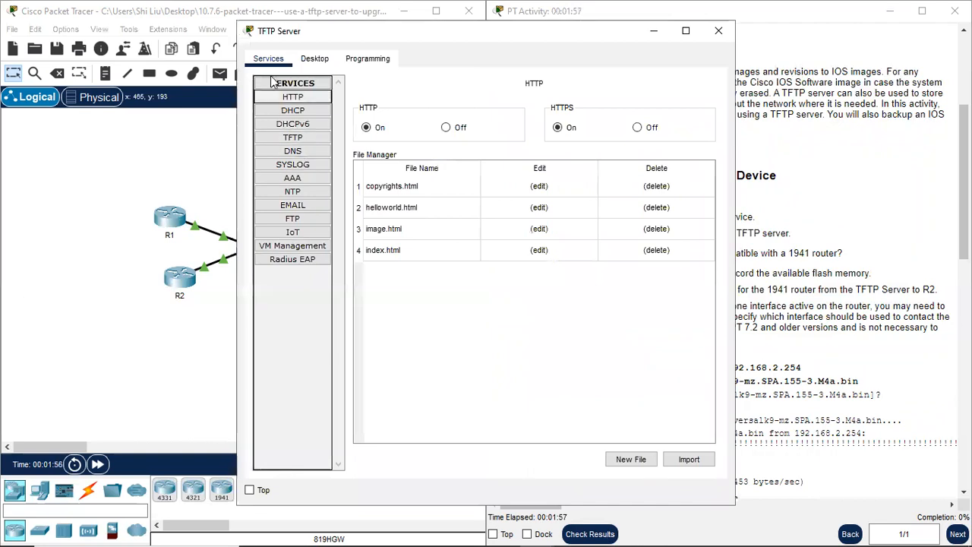
{"action": "left_click", "coordinate": [293, 138]}
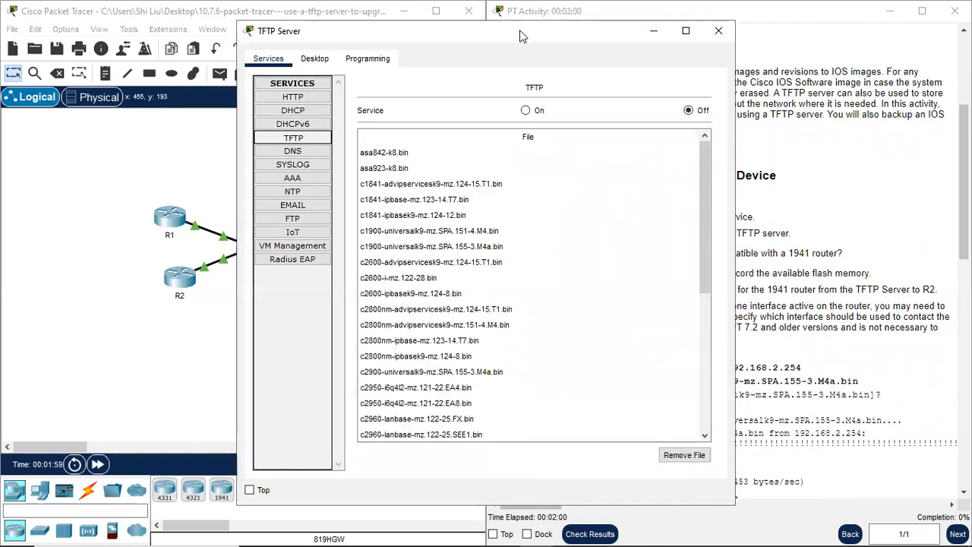
{"action": "double_click", "coordinate": [520, 30]}
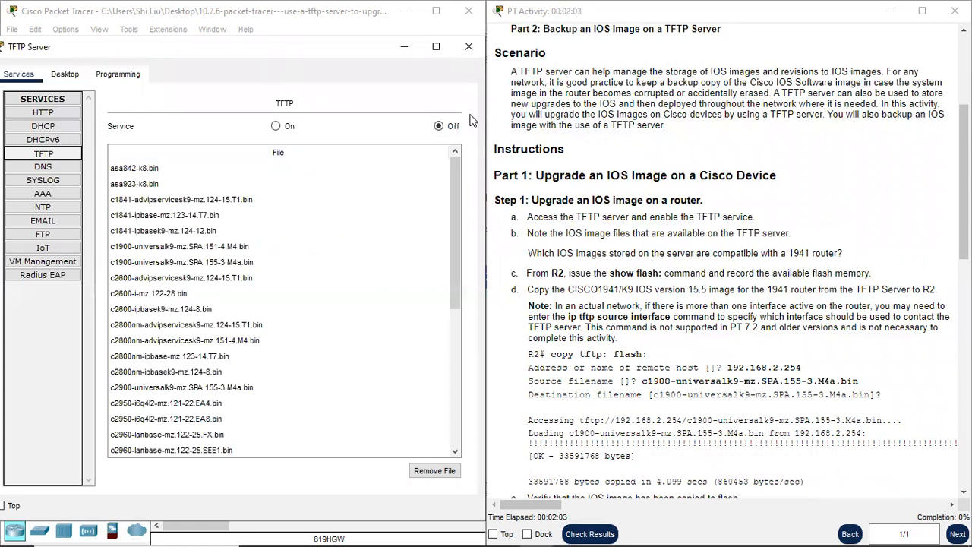
{"action": "left_click", "coordinate": [276, 127]}
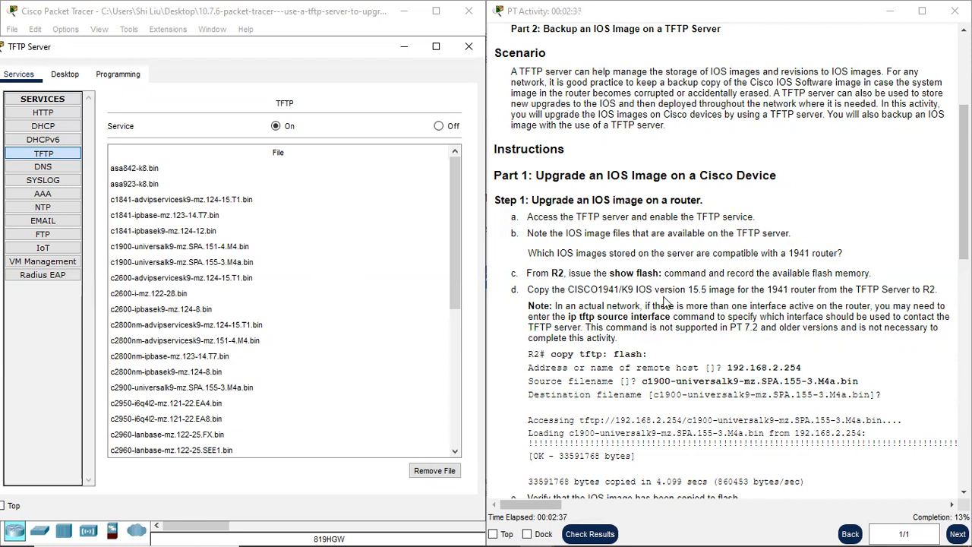
Step: Examine the server's TFTP file list for the c1900 IOS images compatible with a 1941 router
{"action": "scroll", "coordinate": [651, 281], "scroll_direction": "down", "scroll_amount": 1}
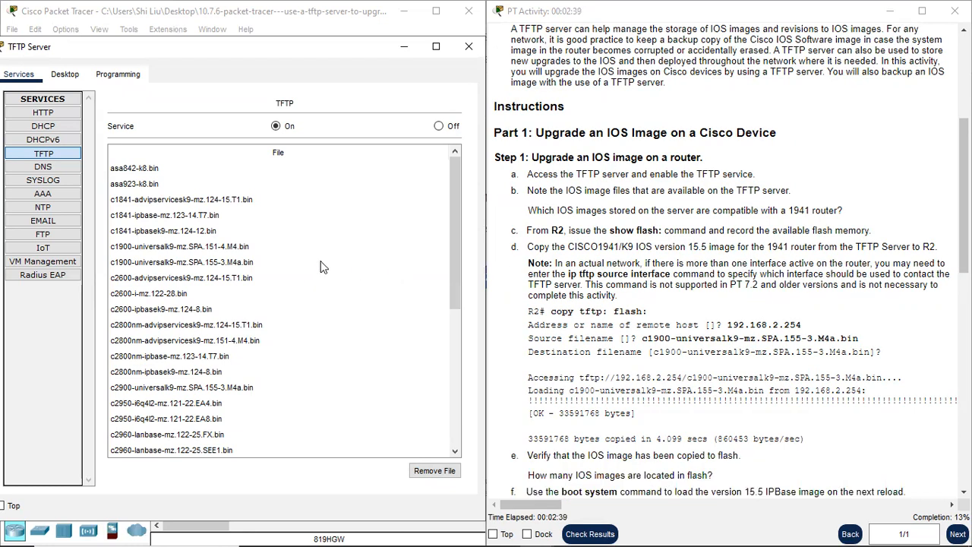
{"action": "left_click", "coordinate": [118, 249]}
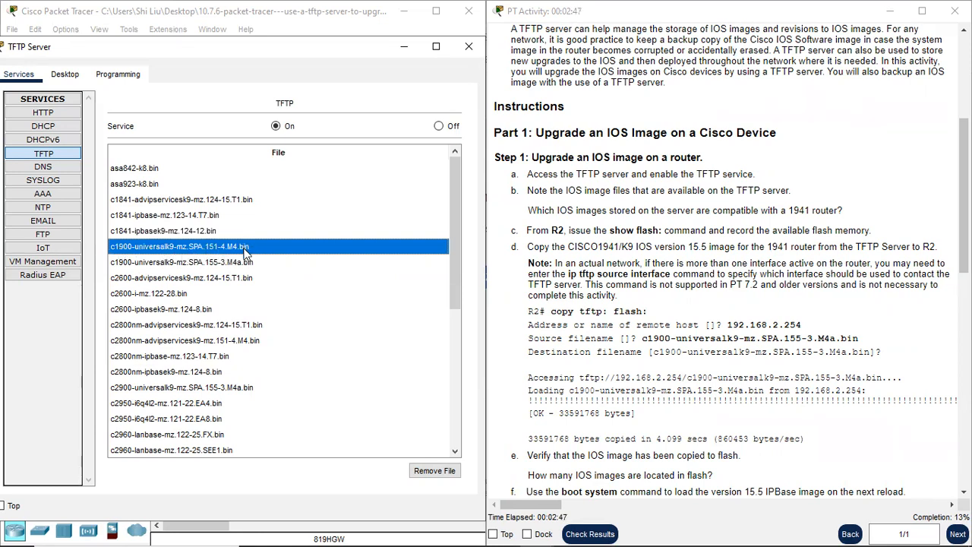
{"action": "left_click", "coordinate": [139, 263]}
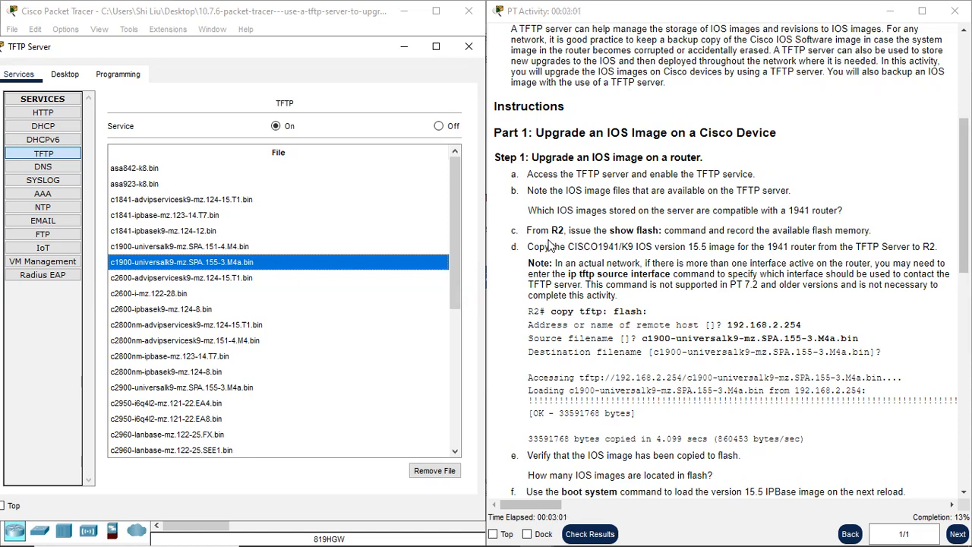
{"action": "left_click", "coordinate": [402, 53]}
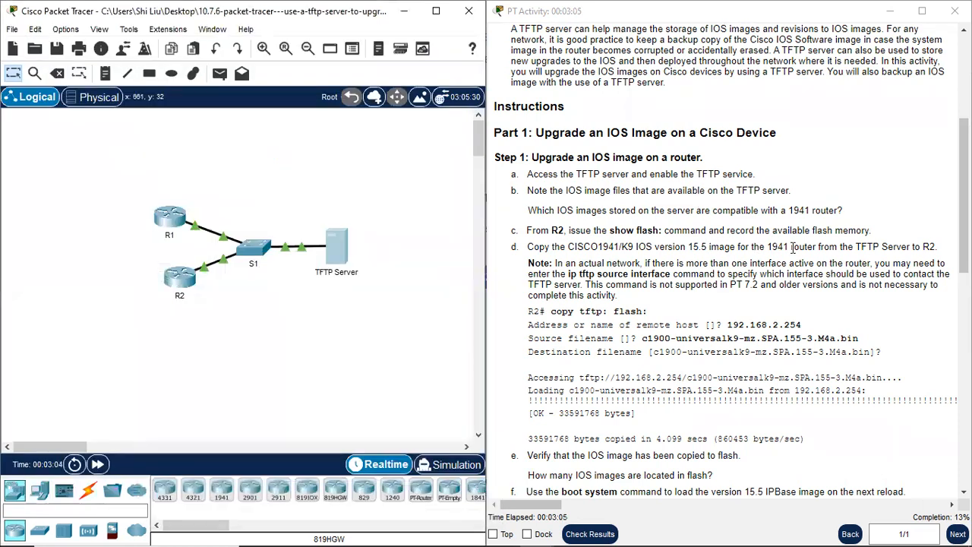
Step: Open R2's command line, place it beside the instructions, and enter privileged EXEC mode
{"action": "left_click", "coordinate": [188, 283]}
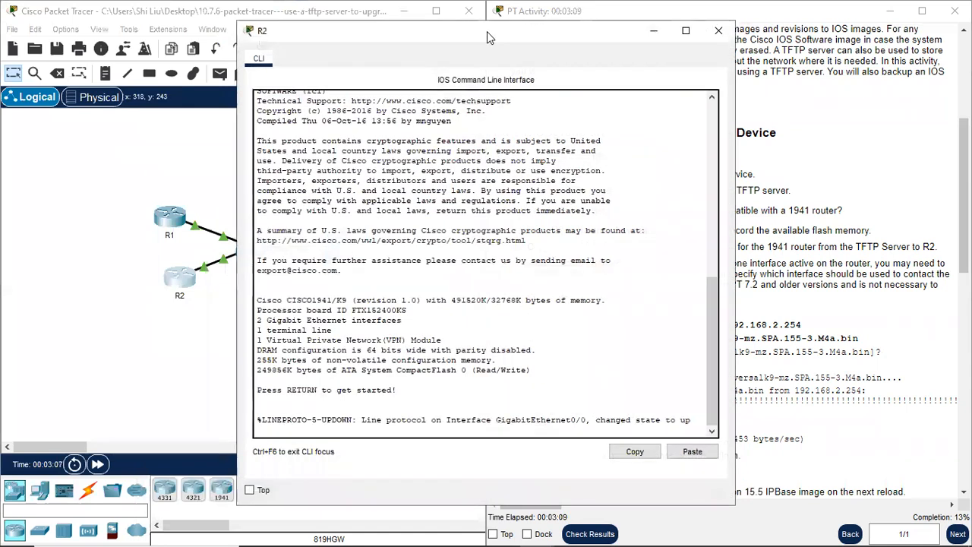
{"action": "left_click_drag", "start_coordinate": [487, 31], "coordinate": [256, 37]}
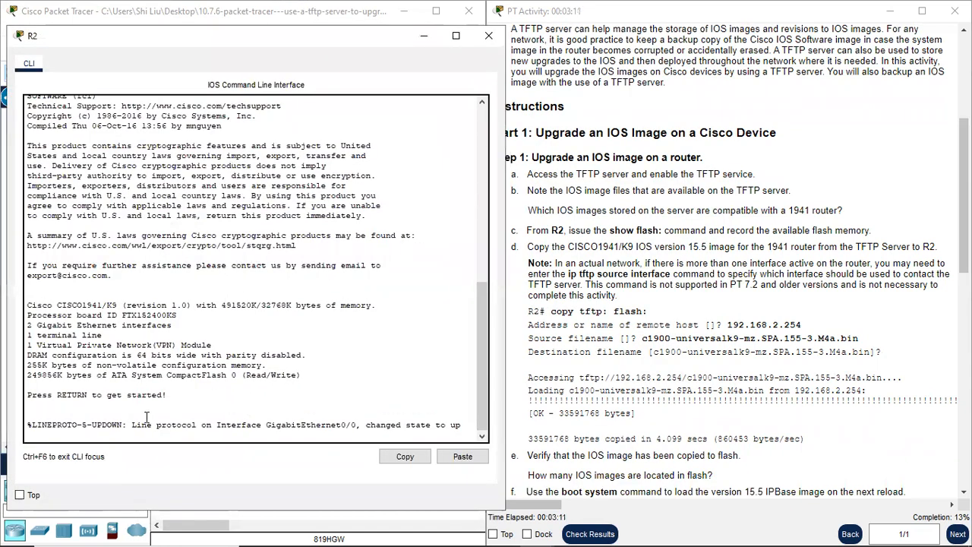
{"action": "key", "text": "Return"}
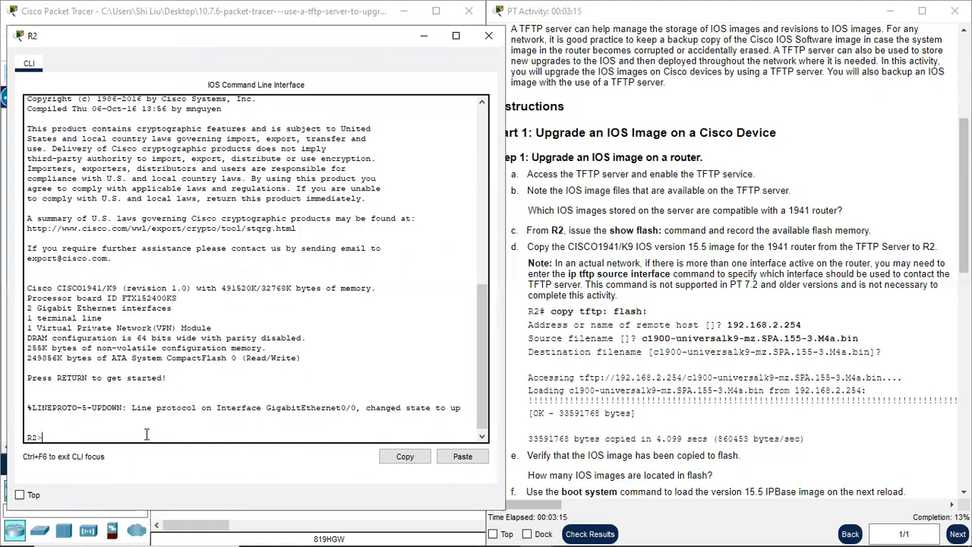
{"action": "type", "text": "en"}
{"action": "key", "text": "Return"}
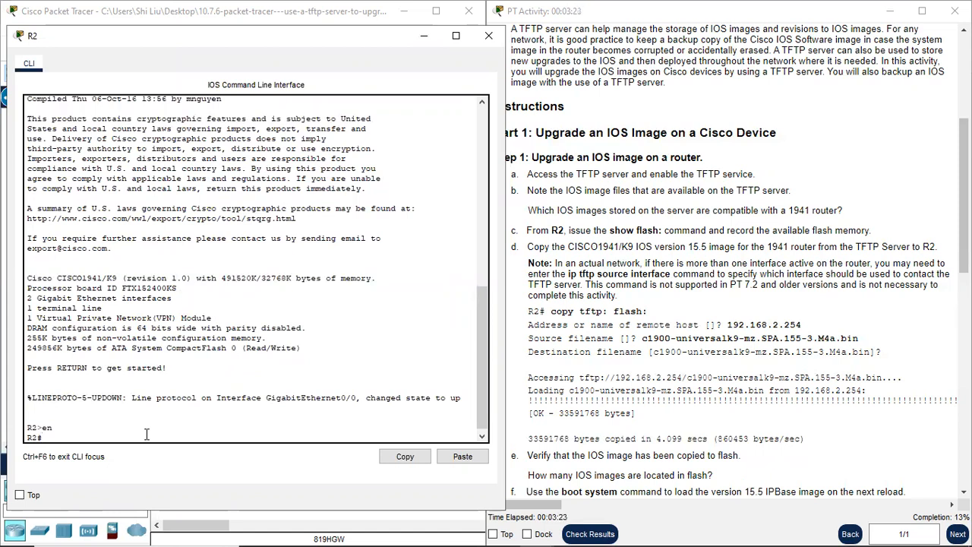
Step: List R2's flash contents with sh flash: and check the available flash memory
{"action": "type", "text": "sh flash:"}
{"action": "key", "text": "Return"}
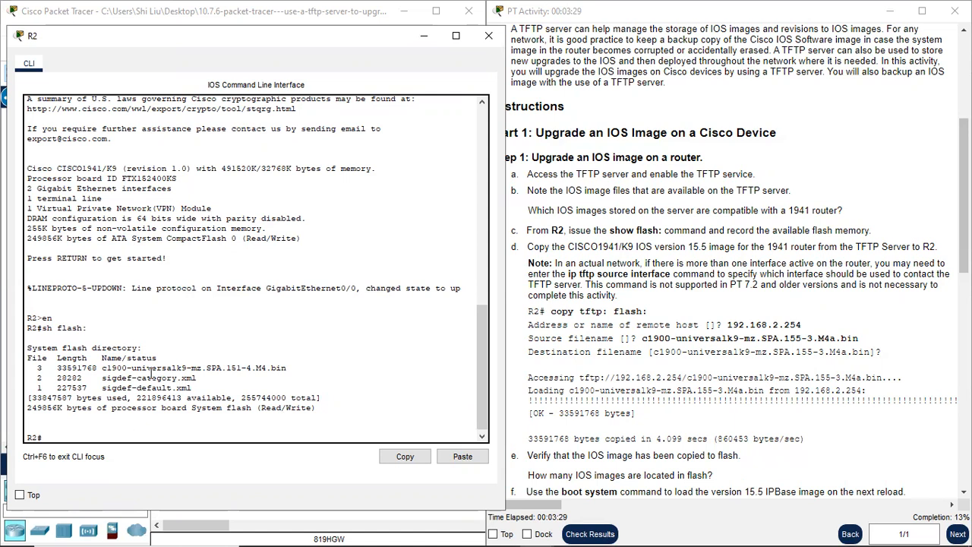
{"action": "left_click_drag", "start_coordinate": [137, 397], "coordinate": [231, 396]}
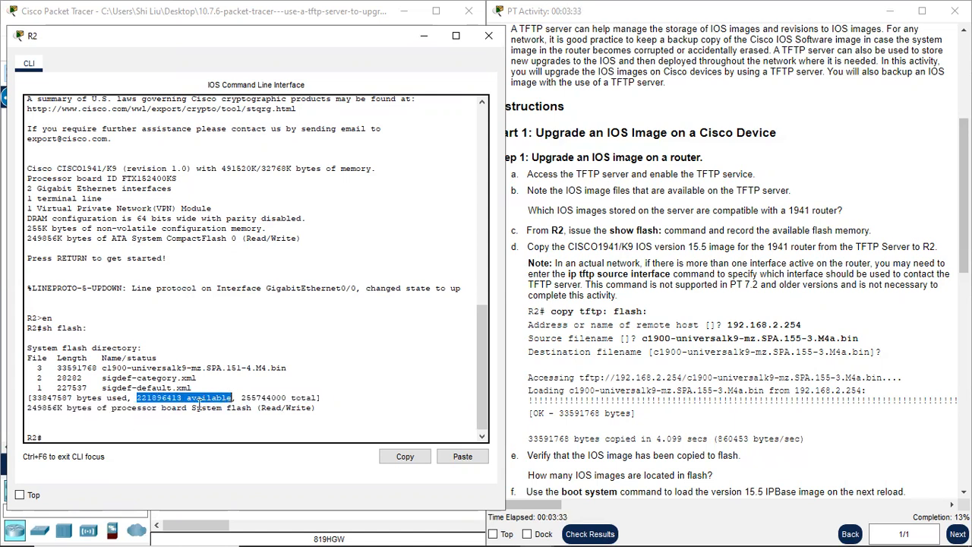
{"action": "left_click", "coordinate": [174, 401]}
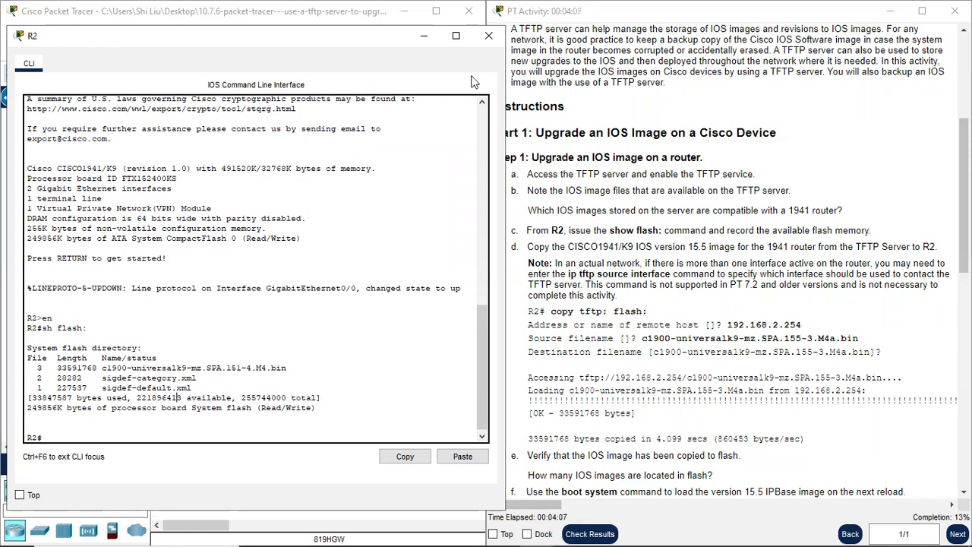
{"action": "left_click", "coordinate": [424, 36]}
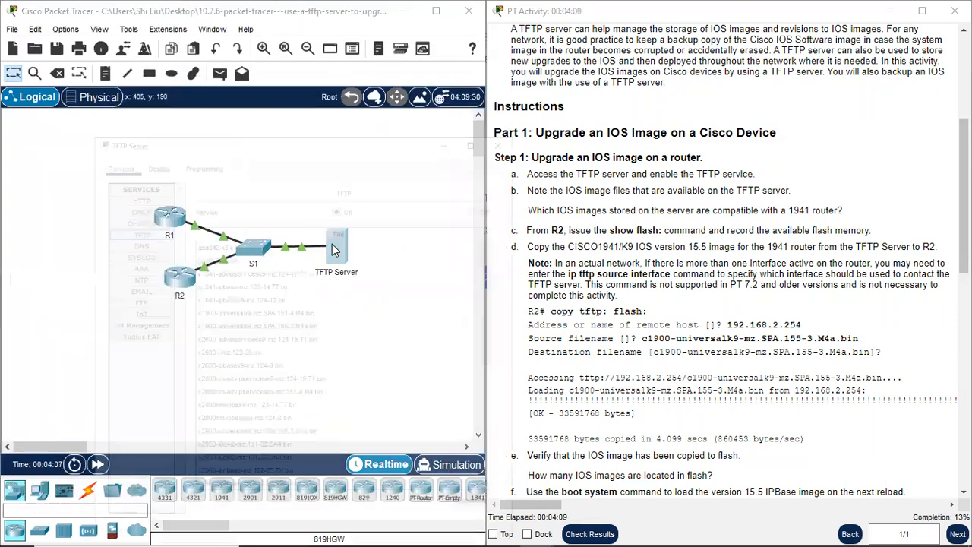
Step: Recheck the TFTP Server's file list for the version 15.5 image, c1900-universalk9-mz.SPA.155-3.M4a.bin
{"action": "left_click", "coordinate": [334, 244]}
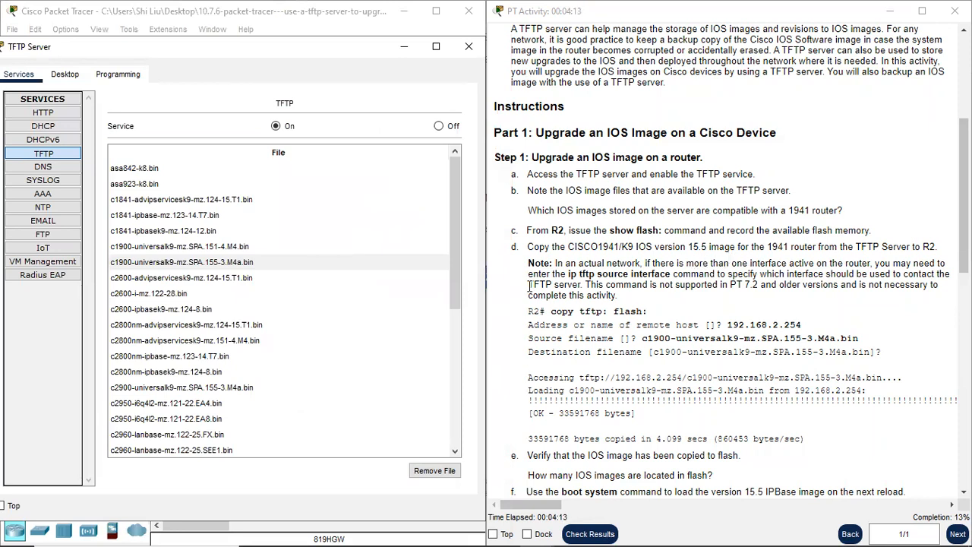
{"action": "left_click", "coordinate": [202, 264]}
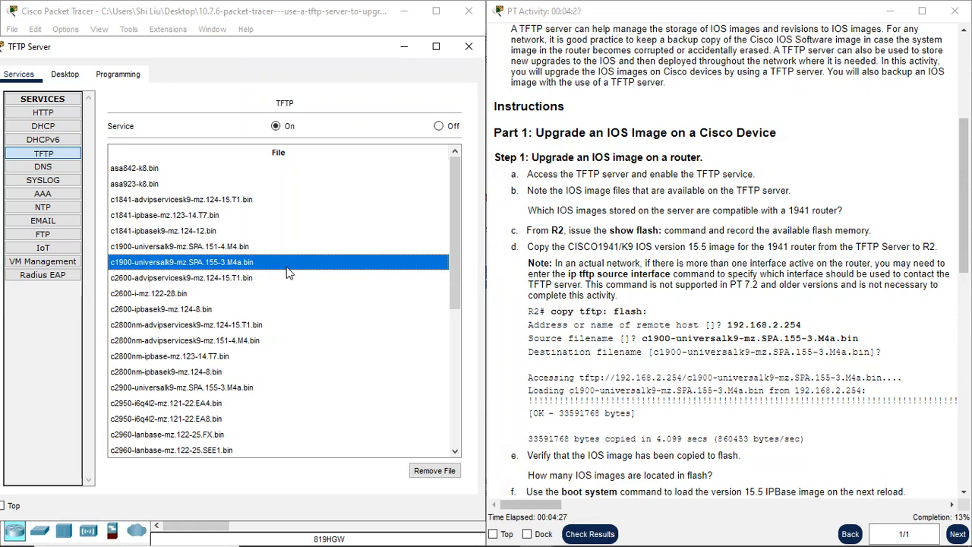
{"action": "left_click", "coordinate": [409, 48]}
Step: Return to R2's command line and start a file transfer with copy tftp: flash:
{"action": "left_click", "coordinate": [61, 335]}
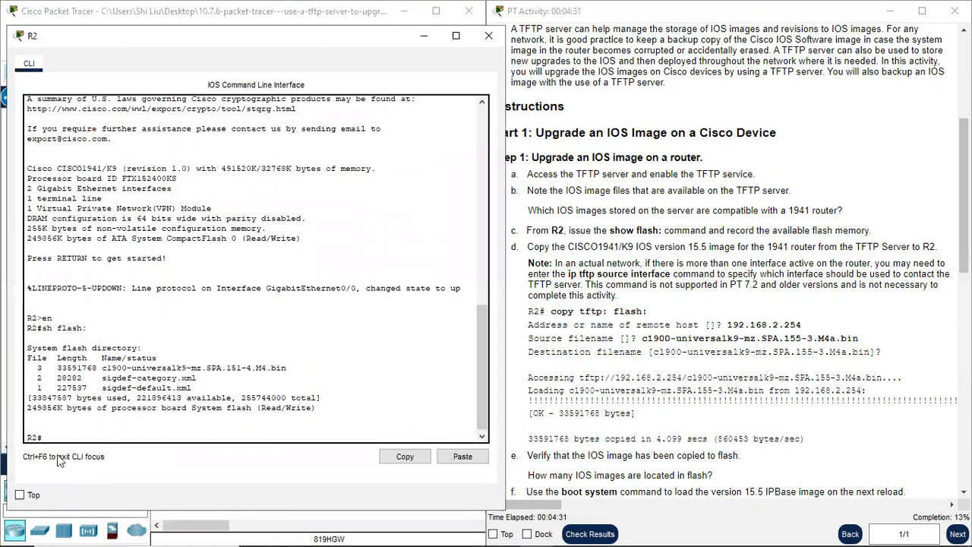
{"action": "left_click", "coordinate": [67, 431]}
{"action": "scroll", "coordinate": [872, 291], "scroll_direction": "down", "scroll_amount": 1}
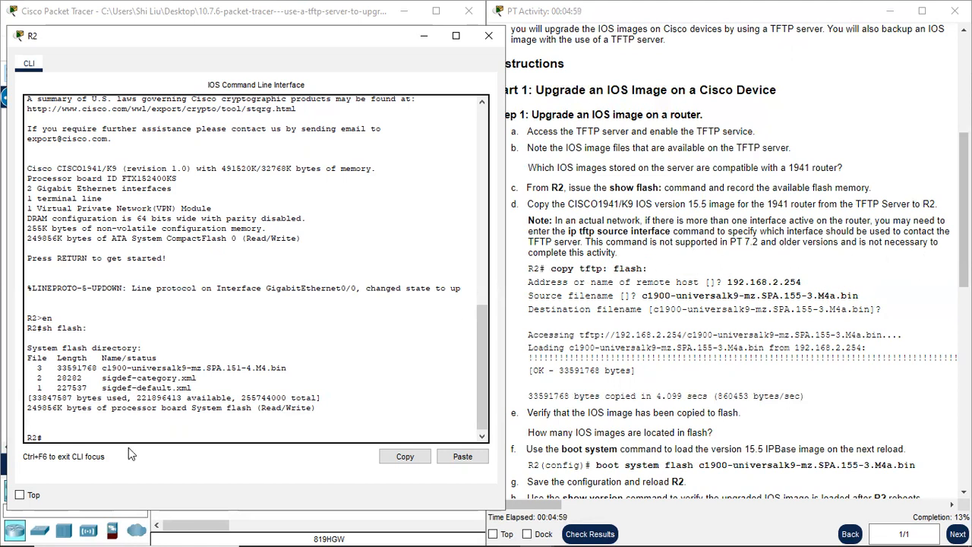
{"action": "type", "text": "copy"}
{"action": "type", "text": "tftp: flash:"}
{"action": "key", "text": "Return"}
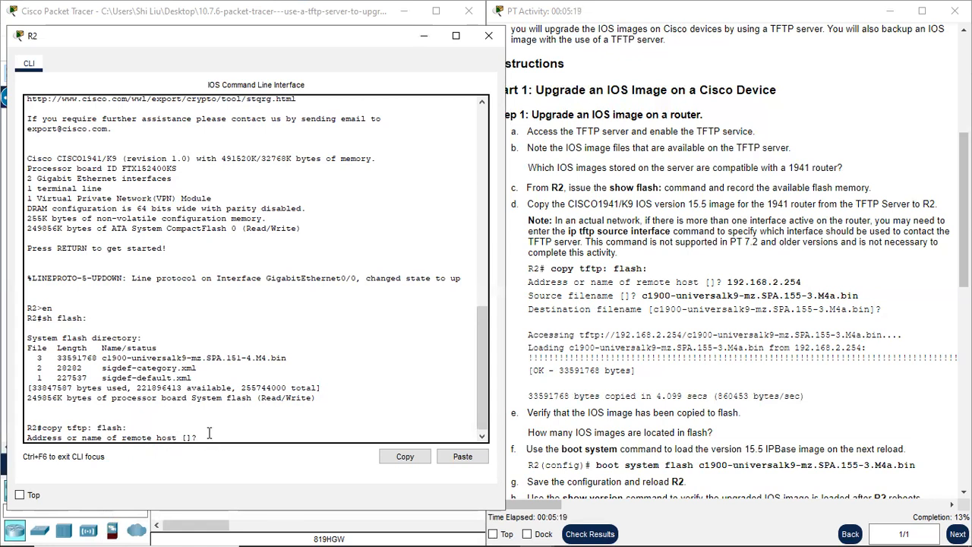
Step: Give 192.168.2.254 as the remote host address for the TFTP copy
{"action": "left_click_drag", "start_coordinate": [726, 281], "coordinate": [809, 282]}
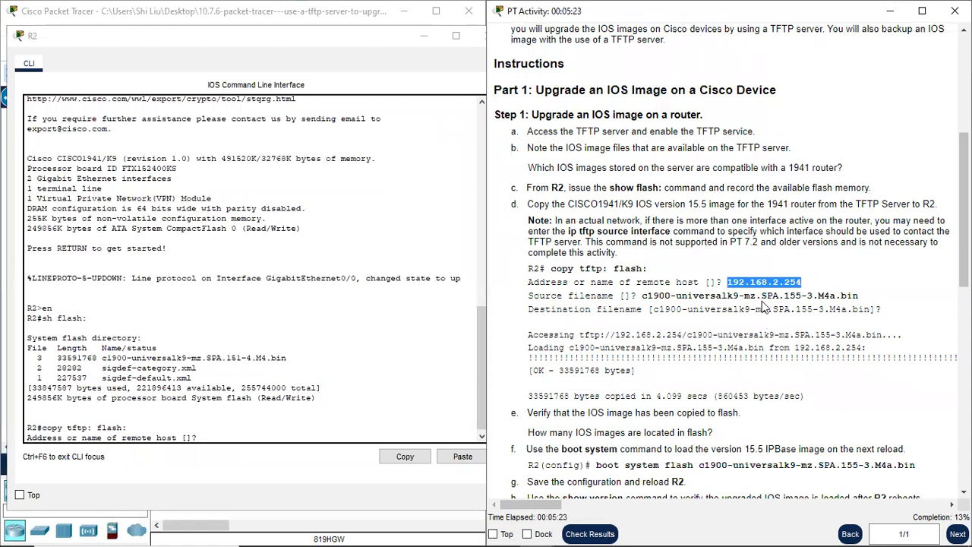
{"action": "left_click", "coordinate": [225, 420]}
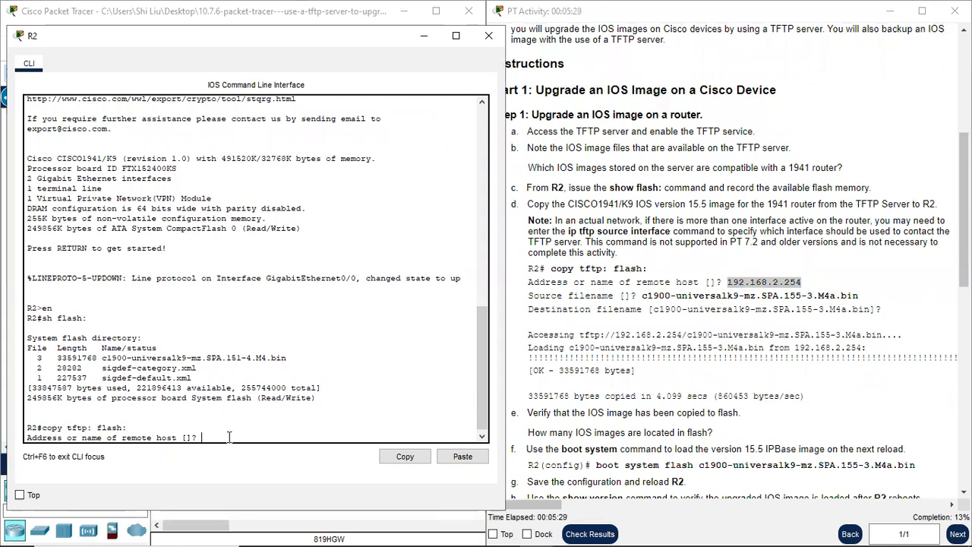
{"action": "type", "text": "192.168.2.254"}
{"action": "key", "text": "Return"}
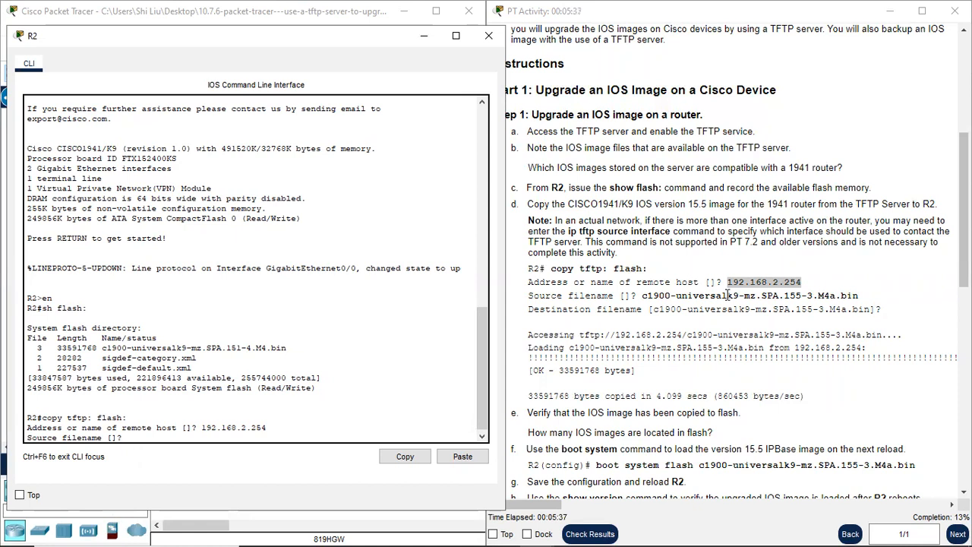
Step: Copy c1900-universalk9-mz.SPA.155-3.M4a.bin from the instructions, enter it as the source filename, and check the proposed destination filename
{"action": "left_click_drag", "start_coordinate": [642, 296], "coordinate": [860, 298]}
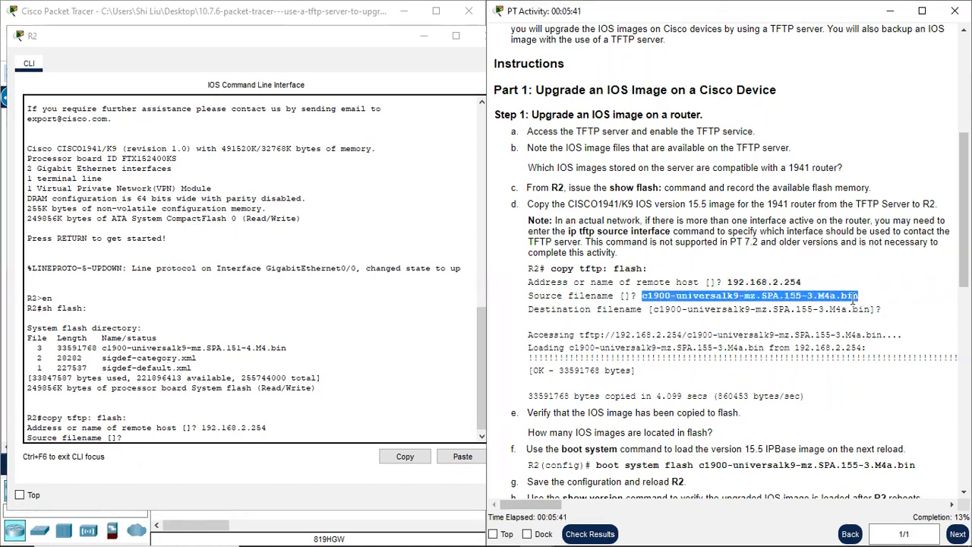
{"action": "right_click", "coordinate": [857, 295]}
{"action": "left_click", "coordinate": [874, 306]}
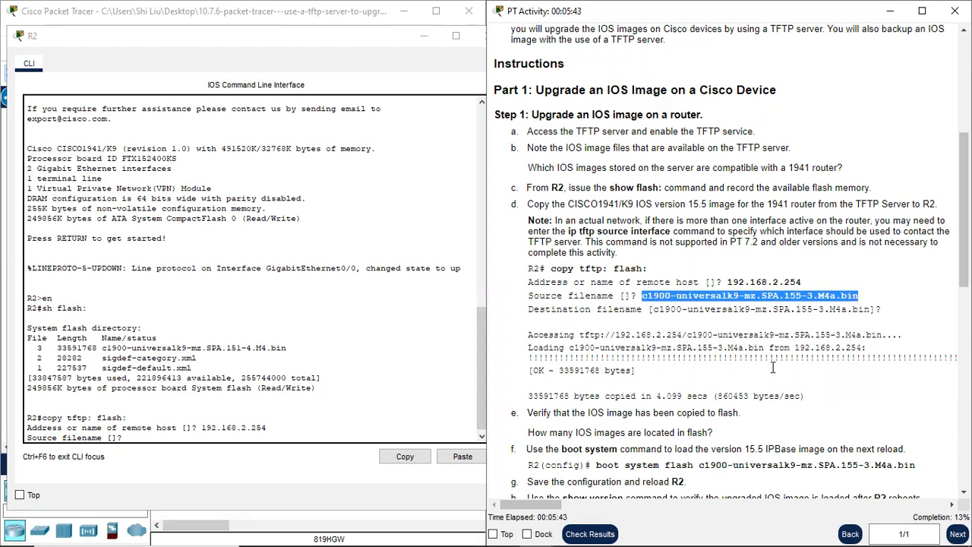
{"action": "left_click", "coordinate": [155, 433]}
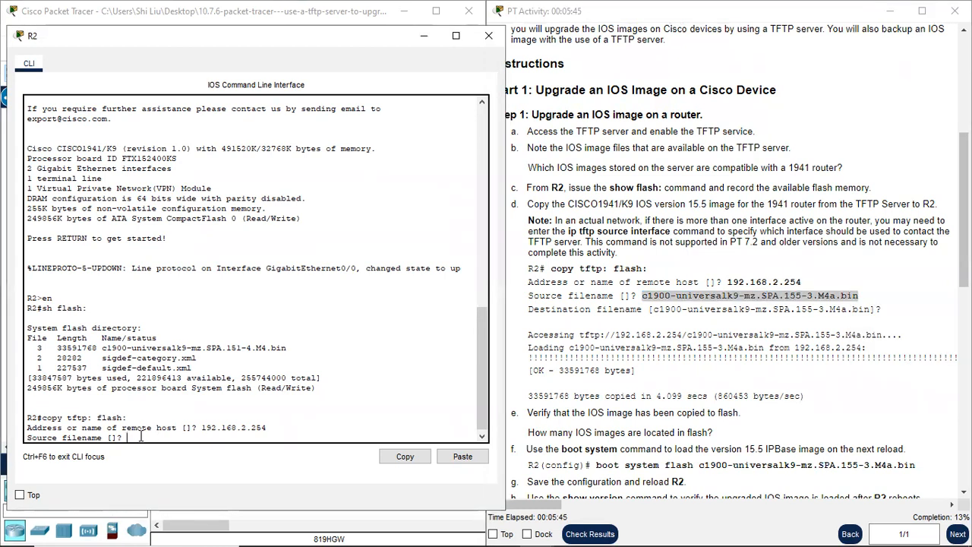
{"action": "right_click", "coordinate": [140, 440]}
{"action": "left_click", "coordinate": [185, 460]}
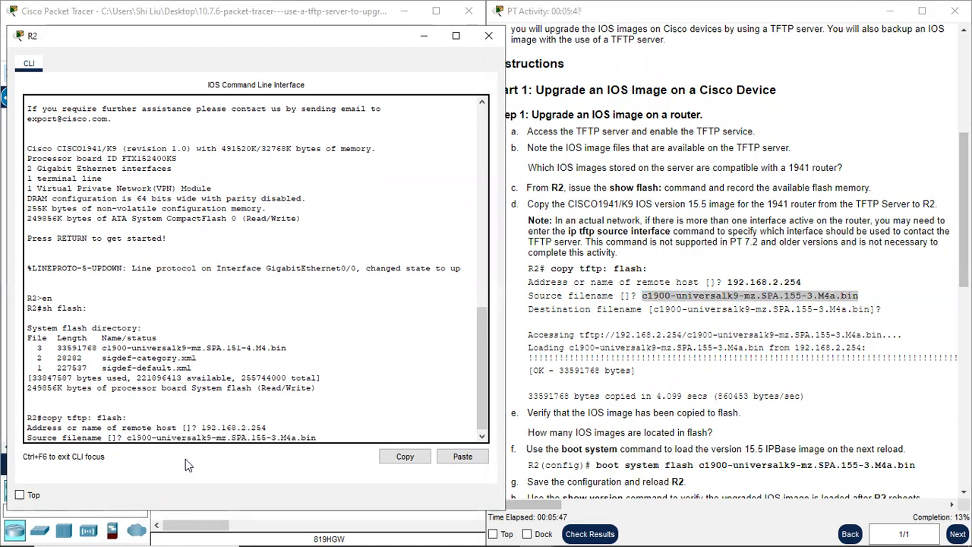
{"action": "key", "text": "Return"}
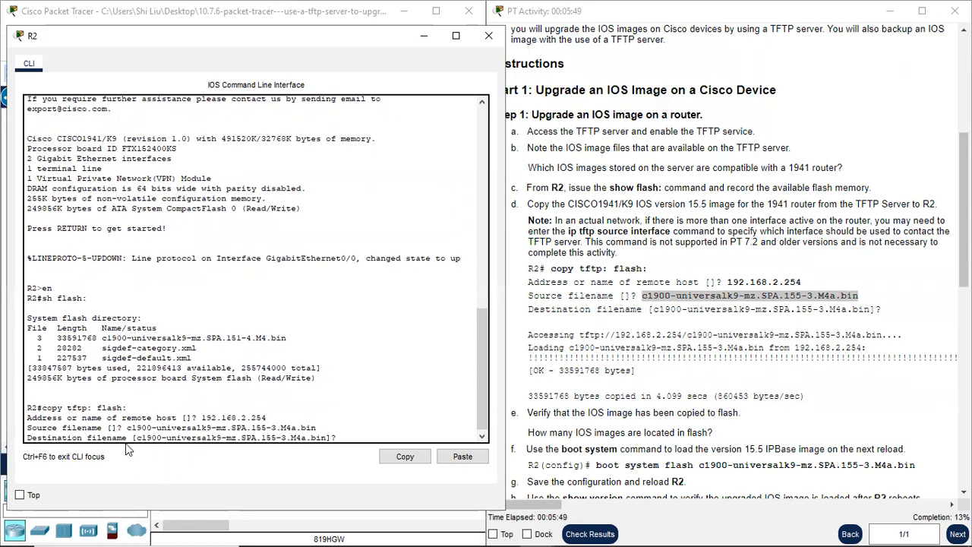
{"action": "left_click_drag", "start_coordinate": [137, 439], "coordinate": [326, 434]}
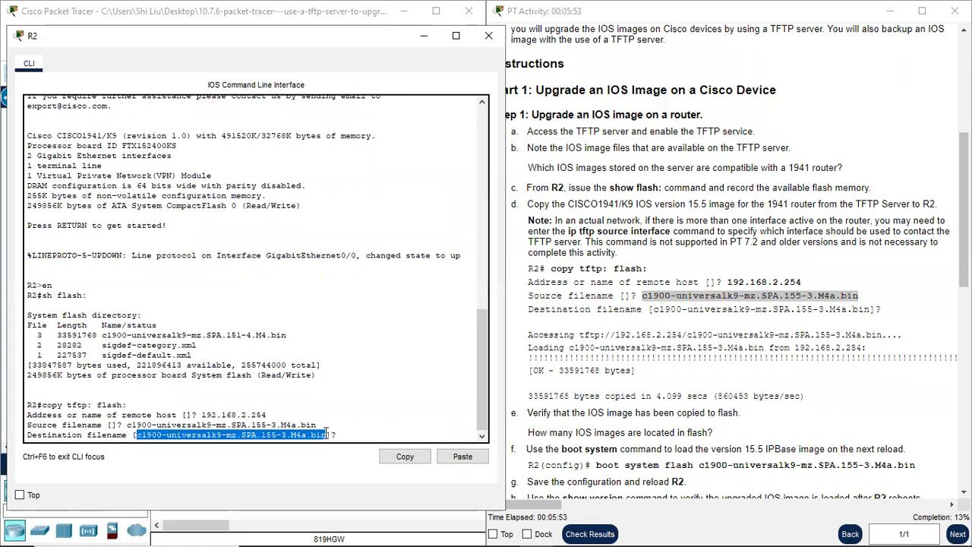
Step: Accept the default destination filename and run the transfer of the version 15.5 image to R2's flash
{"action": "left_click", "coordinate": [347, 435]}
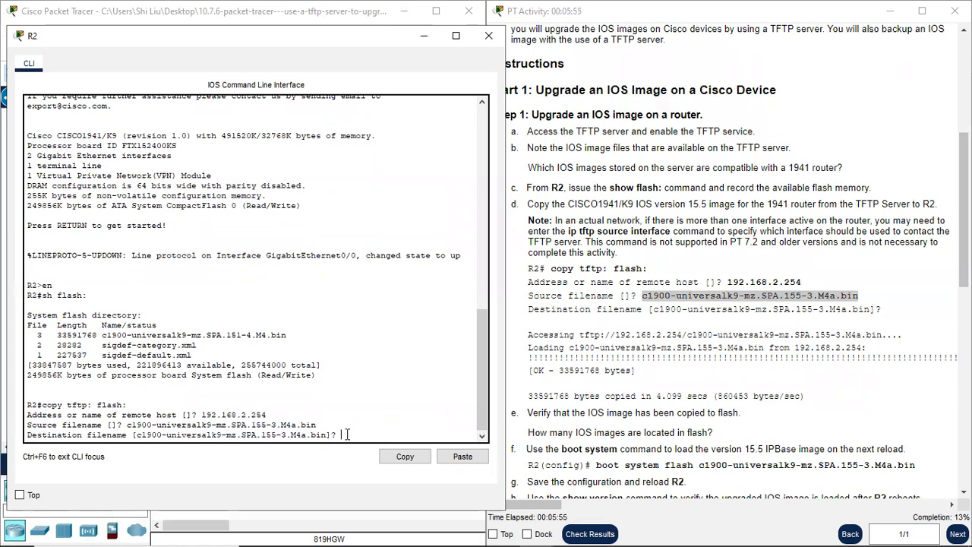
{"action": "key", "text": "Return"}
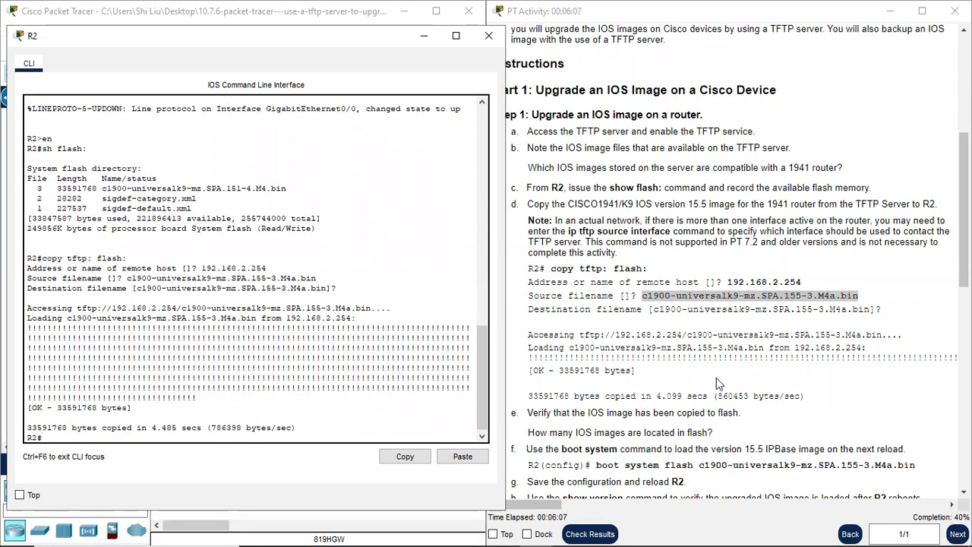
Step: List R2's flash contents with dir and examine the IOS image files stored there
{"action": "scroll", "coordinate": [716, 377], "scroll_direction": "down", "scroll_amount": 1}
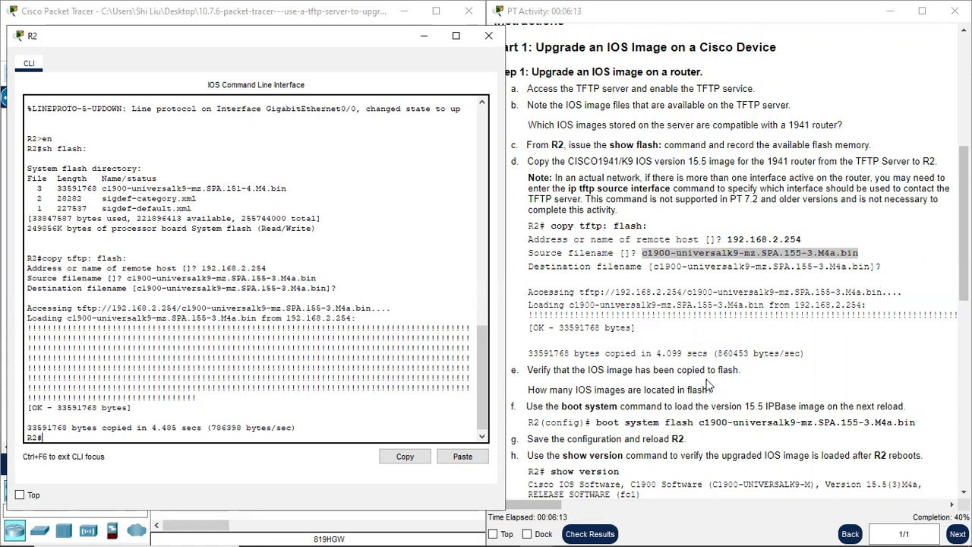
{"action": "left_click", "coordinate": [101, 439]}
{"action": "key", "text": "Return"}
{"action": "type", "text": "dir"}
{"action": "key", "text": "Return"}
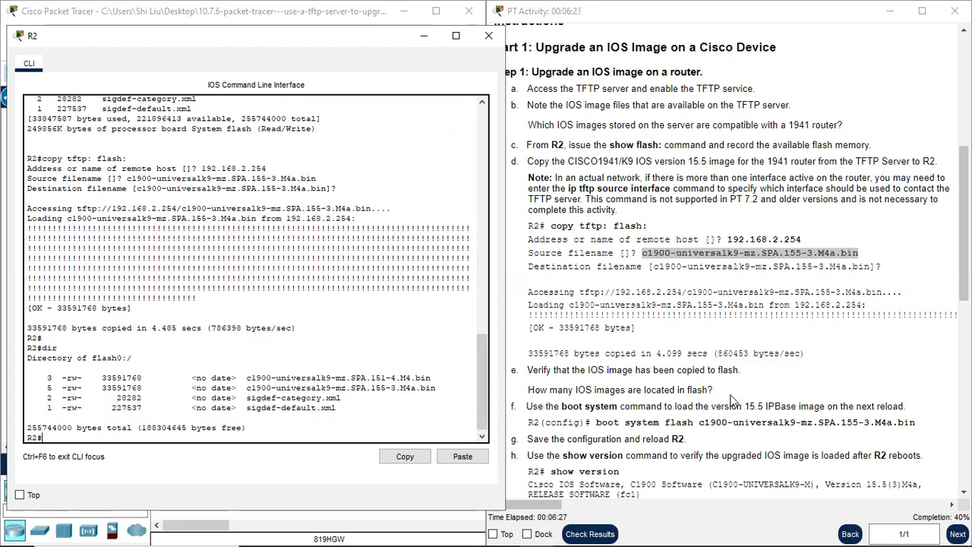
{"action": "scroll", "coordinate": [743, 389], "scroll_direction": "down", "scroll_amount": 3}
{"action": "scroll", "coordinate": [746, 384], "scroll_direction": "down", "scroll_amount": 2}
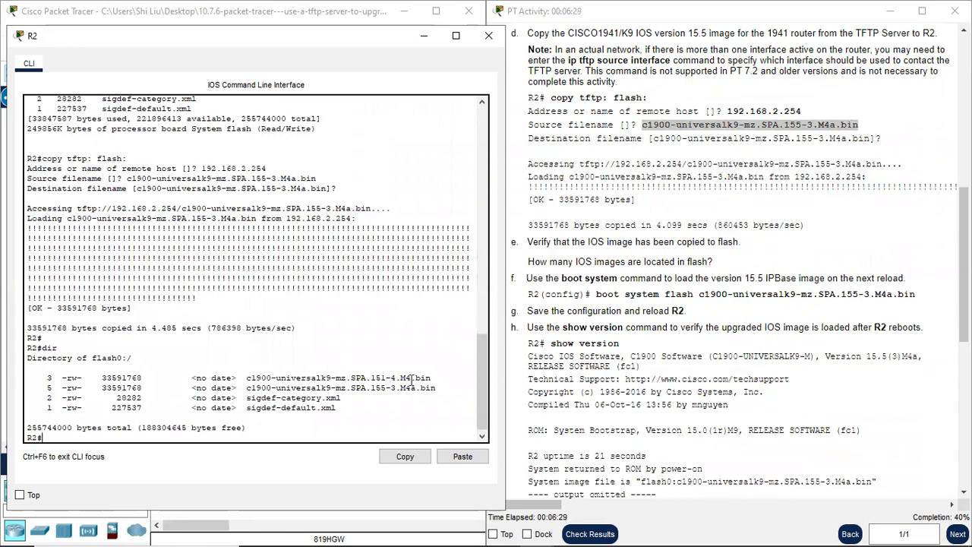
{"action": "left_click_drag", "start_coordinate": [247, 375], "coordinate": [447, 390]}
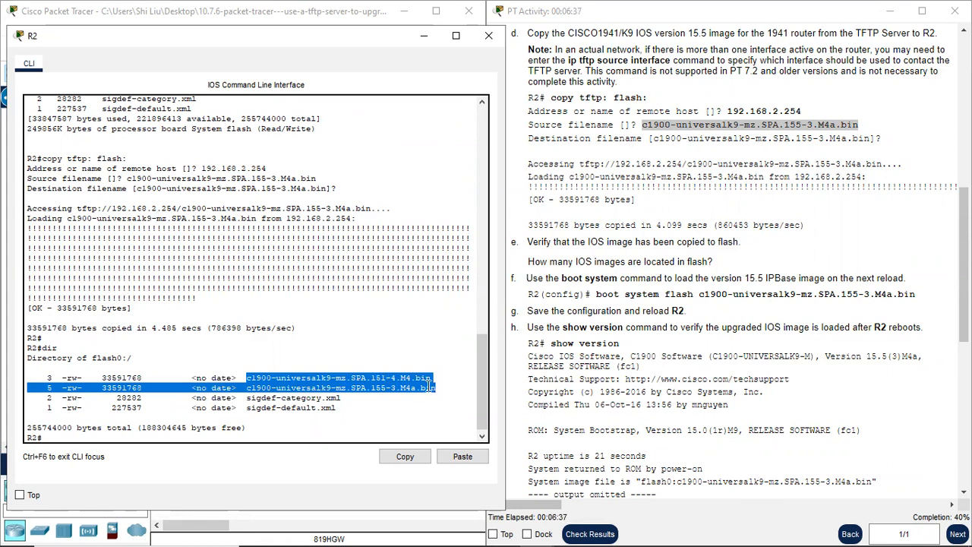
{"action": "left_click", "coordinate": [417, 377]}
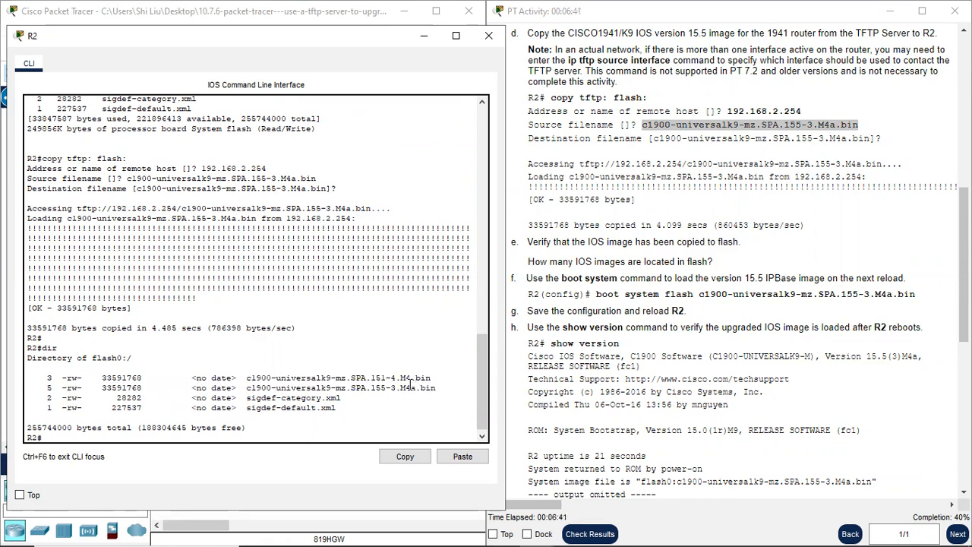
Step: Copy the filename c1900-universalk9-mz.SPA.155-3.M4a.bin from the flash listing and review the boot system instruction
{"action": "left_click_drag", "start_coordinate": [436, 388], "coordinate": [243, 388]}
{"action": "key", "text": "ctrl+c"}
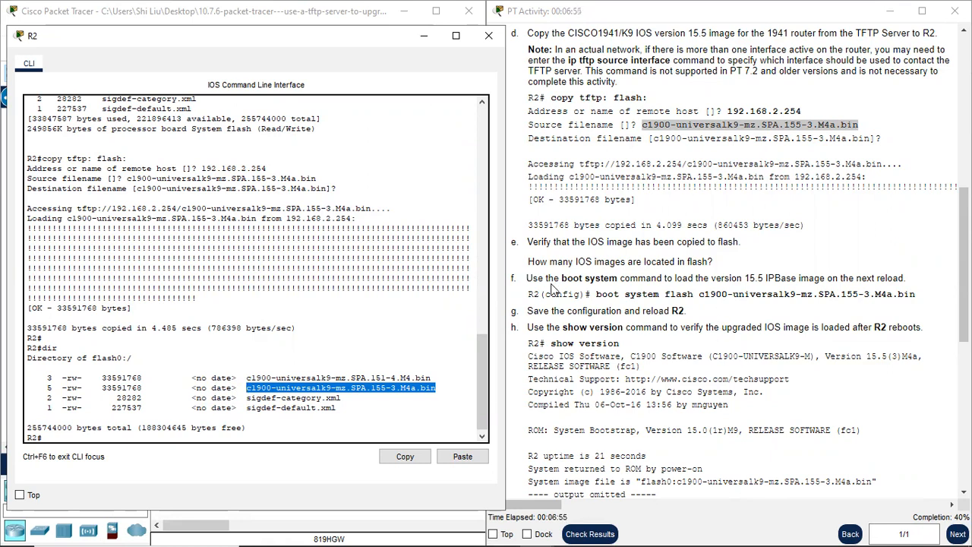
{"action": "scroll", "coordinate": [571, 293], "scroll_direction": "down", "scroll_amount": 1}
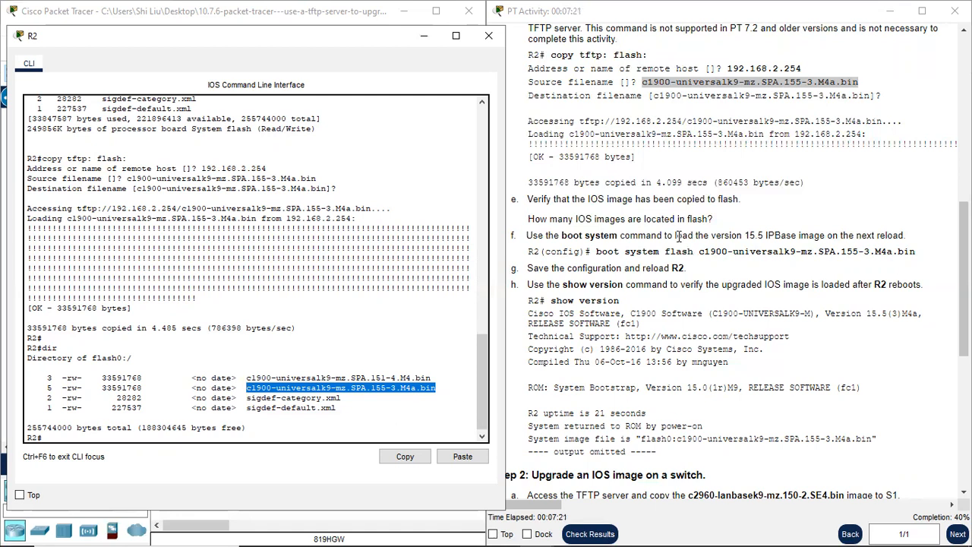
{"action": "left_click_drag", "start_coordinate": [675, 235], "coordinate": [765, 237]}
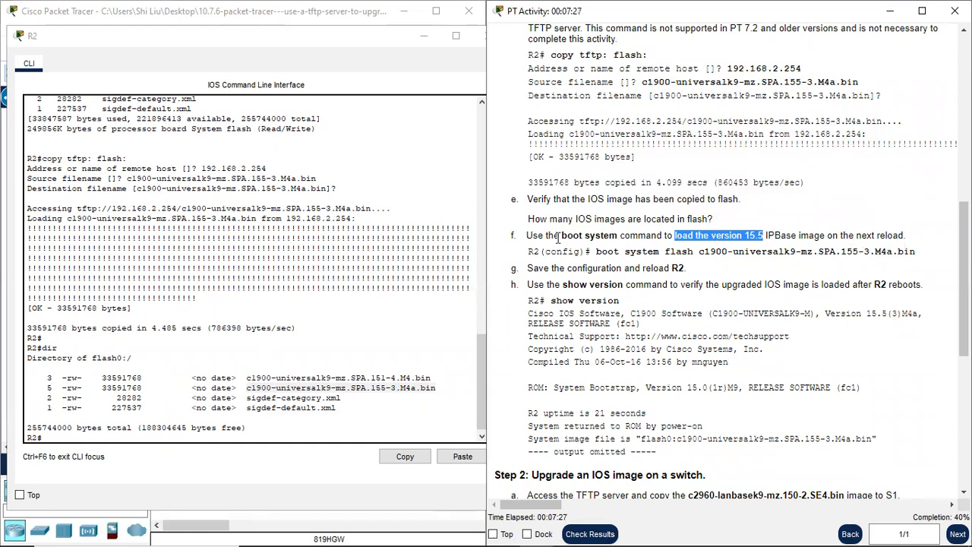
{"action": "left_click_drag", "start_coordinate": [561, 236], "coordinate": [617, 237]}
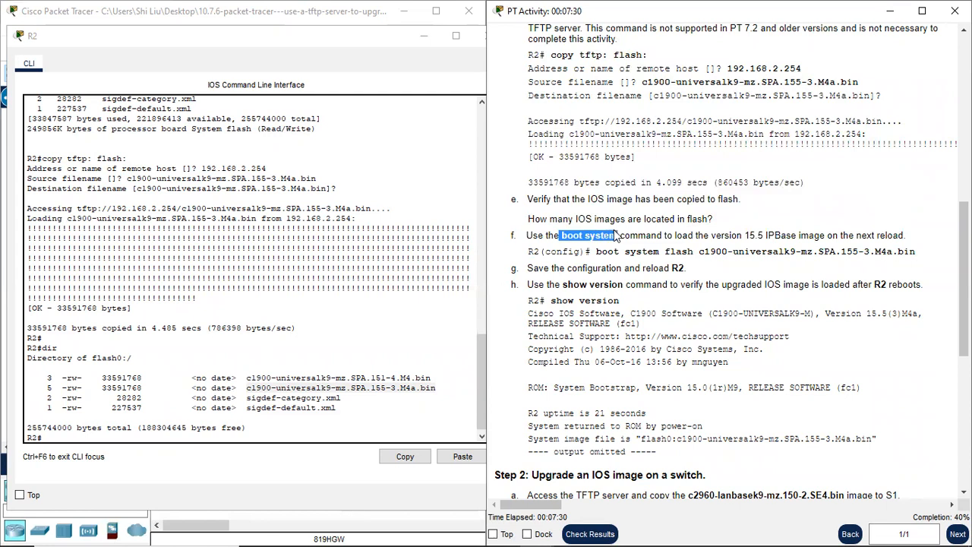
Step: Enter global configuration mode on R2 and configure boot system flash c1900-universalk9-mz.SPA.155-3.M4a.bin
{"action": "left_click", "coordinate": [206, 439]}
{"action": "key", "text": "Return"}
{"action": "key", "text": "Return"}
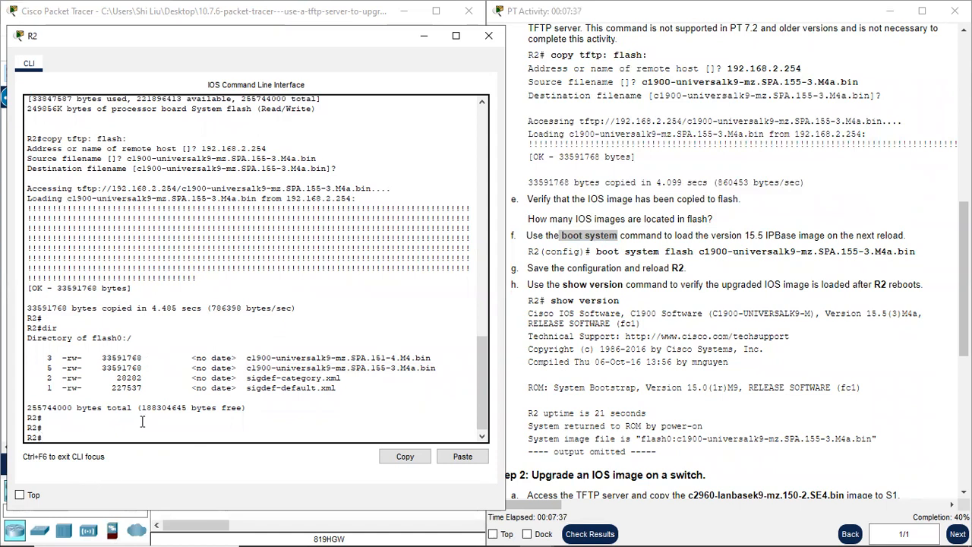
{"action": "type", "text": "conf t"}
{"action": "key", "text": "Return"}
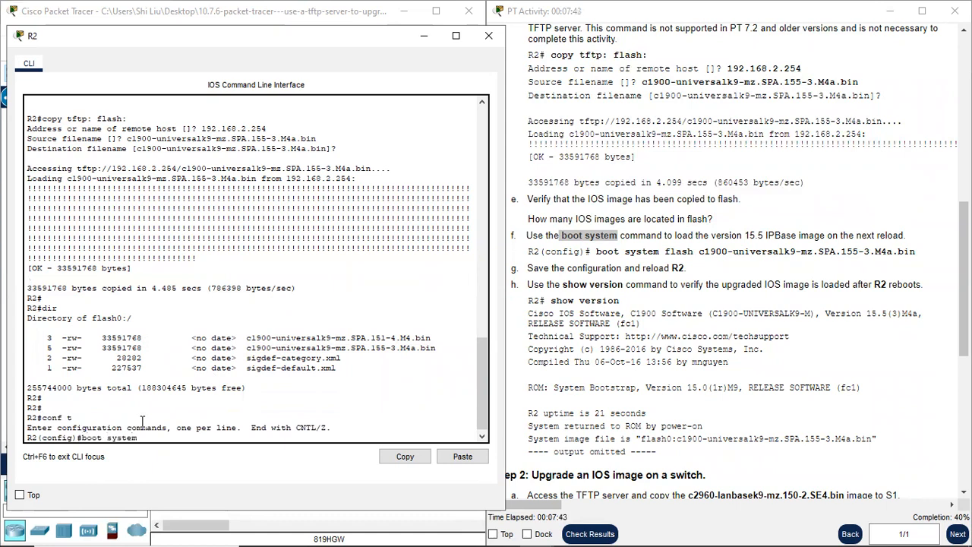
{"action": "type", "text": "boot system flash"}
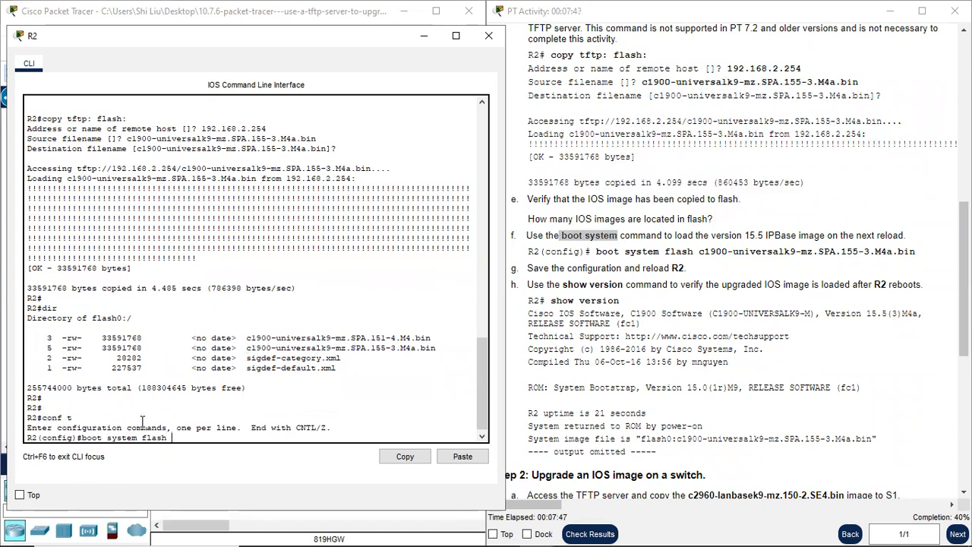
{"action": "right_click", "coordinate": [176, 439]}
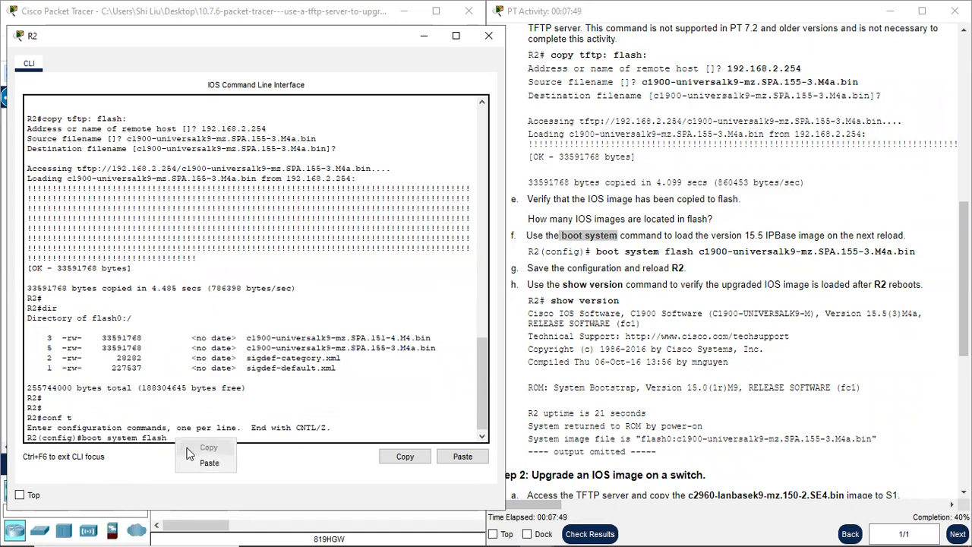
{"action": "left_click", "coordinate": [209, 463]}
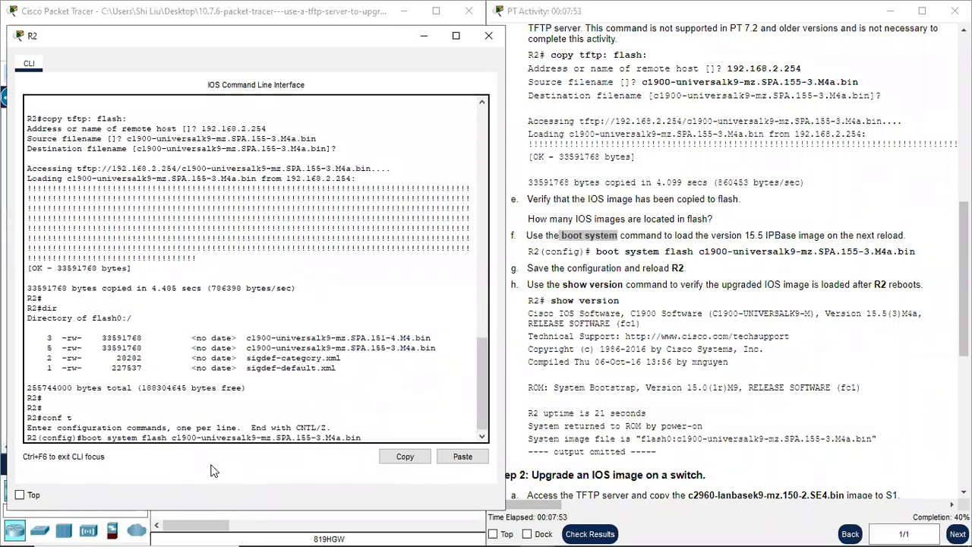
{"action": "key", "text": "Return"}
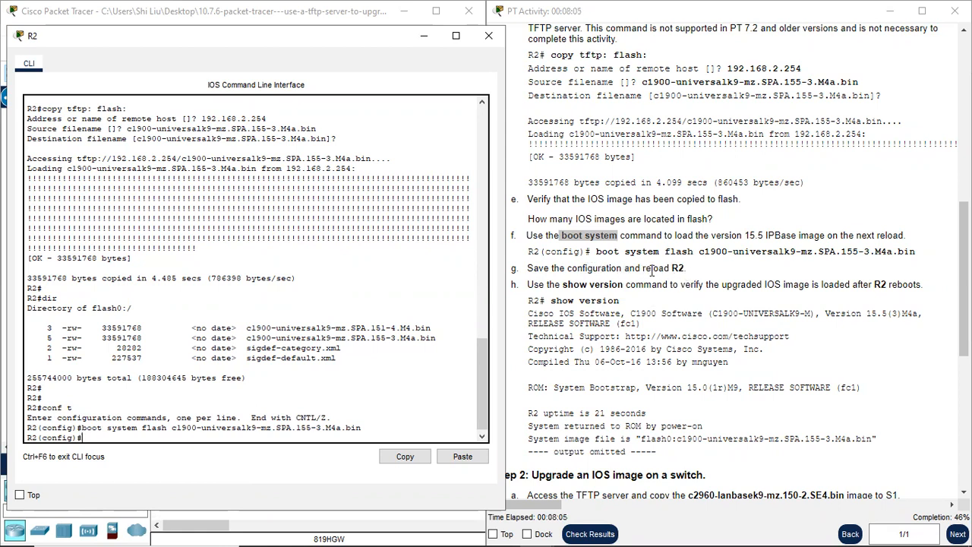
Step: Exit configuration mode with end and save R2's running configuration to startup-config using copy run star
{"action": "left_click_drag", "start_coordinate": [538, 270], "coordinate": [566, 269]}
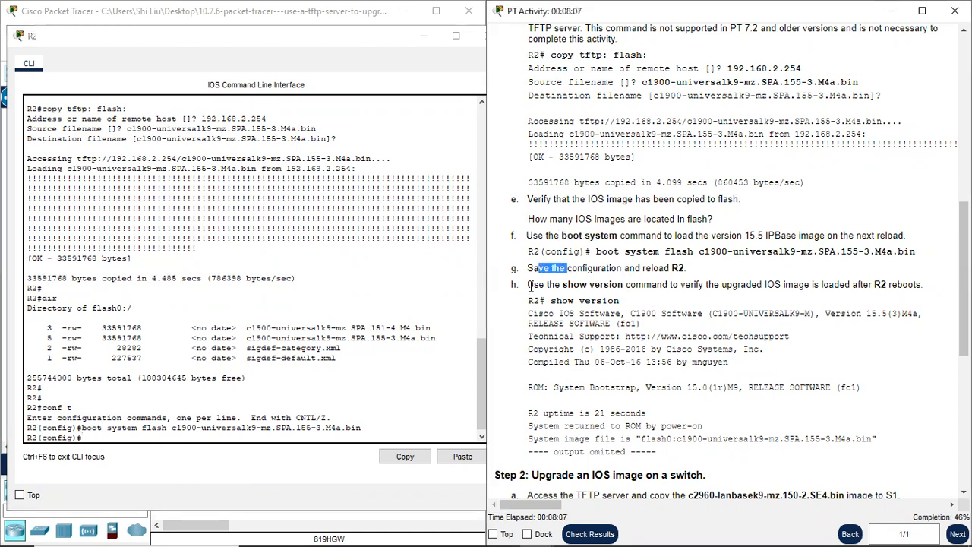
{"action": "left_click", "coordinate": [119, 439]}
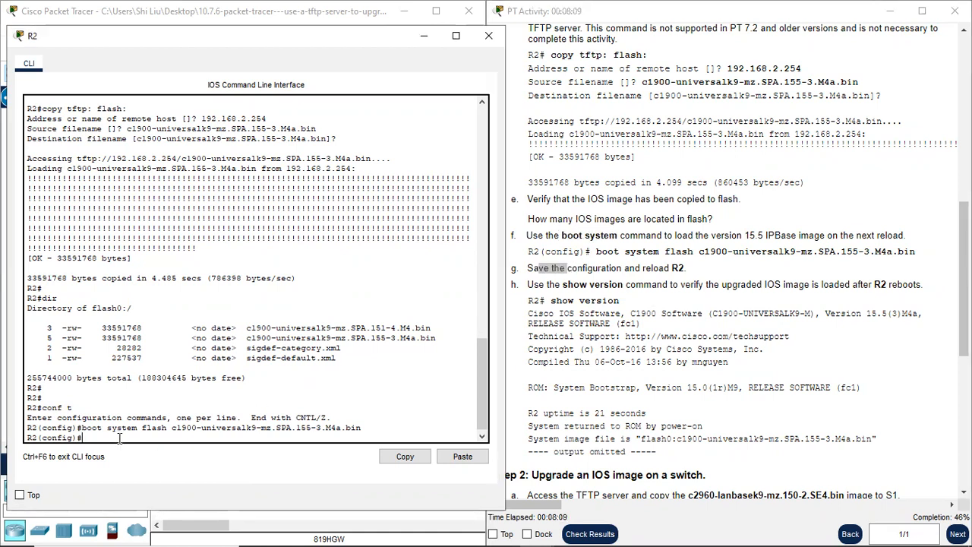
{"action": "key", "text": "Return"}
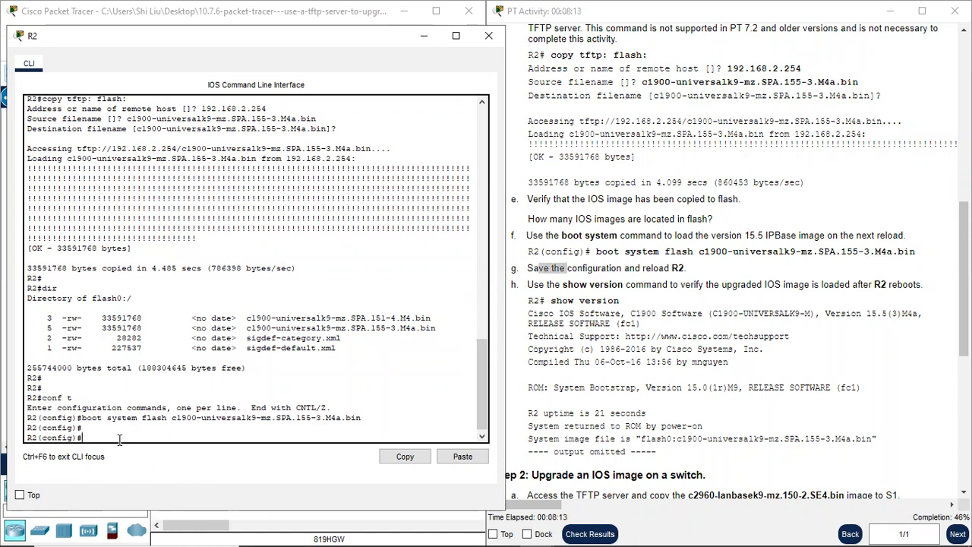
{"action": "type", "text": "end"}
{"action": "key", "text": "Return"}
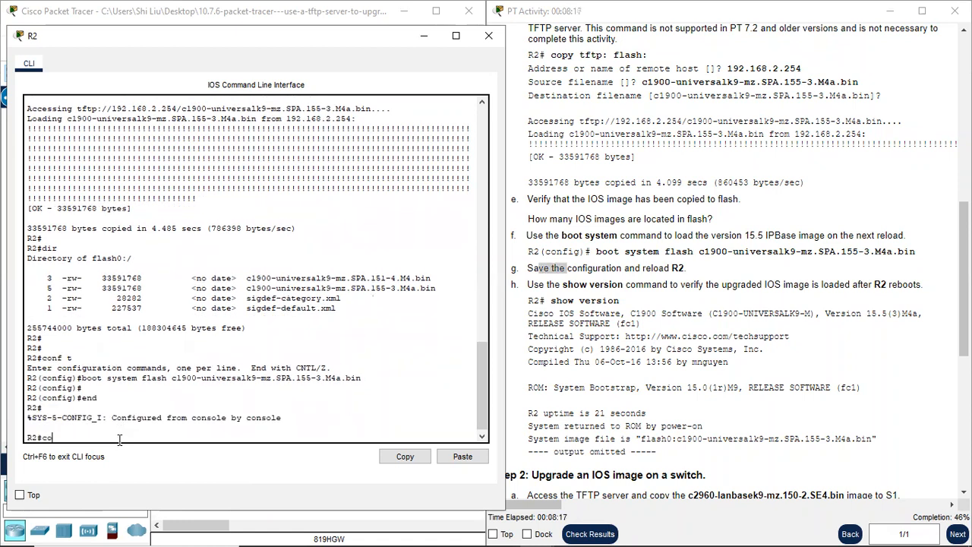
{"action": "type", "text": "copy run star"}
{"action": "key", "text": "Return"}
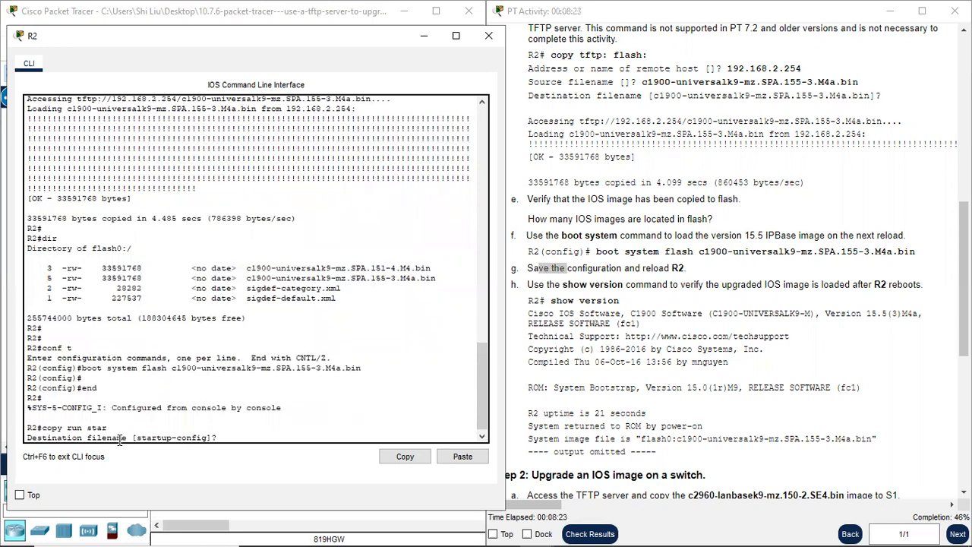
{"action": "key", "text": "Return"}
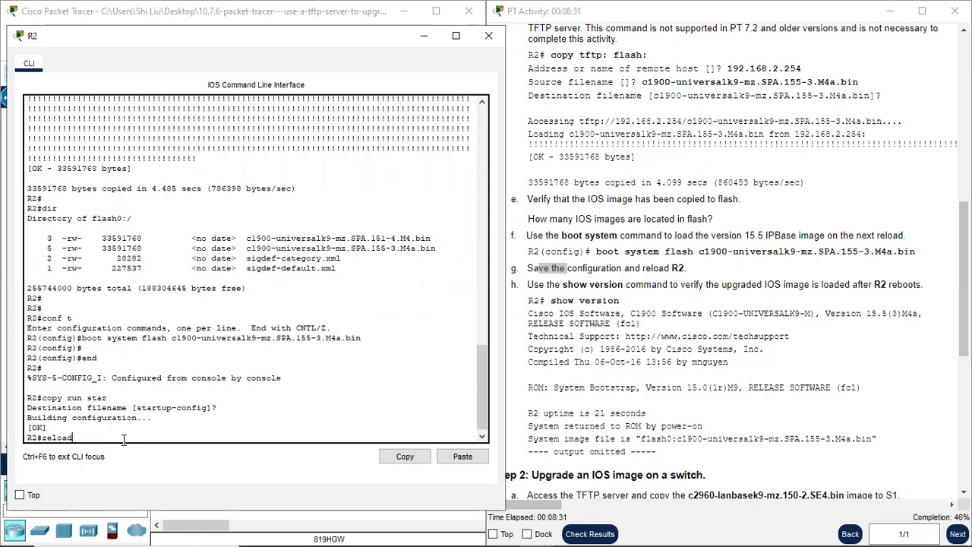
Step: Reload R2, confirm the restart, and open its console session once booting finishes
{"action": "key", "text": "Return"}
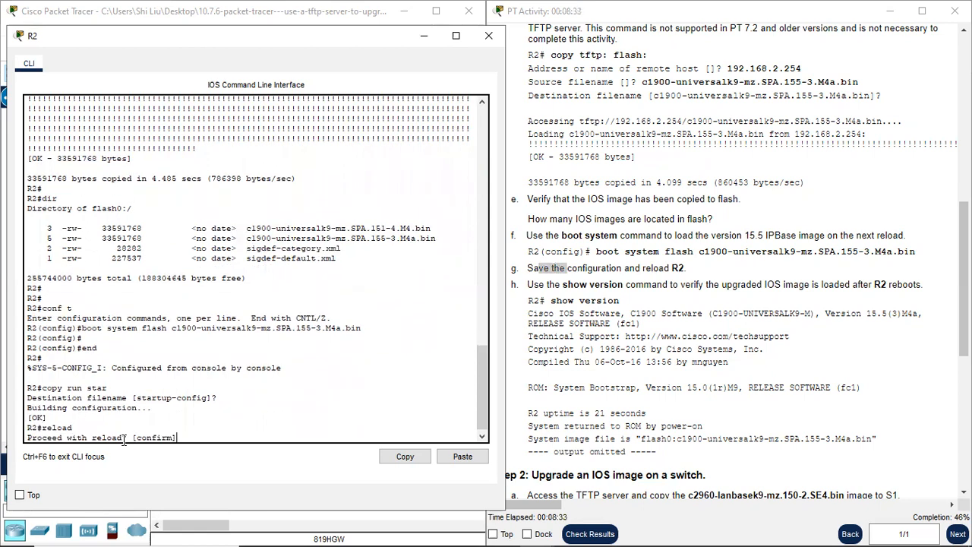
{"action": "key", "text": "Return"}
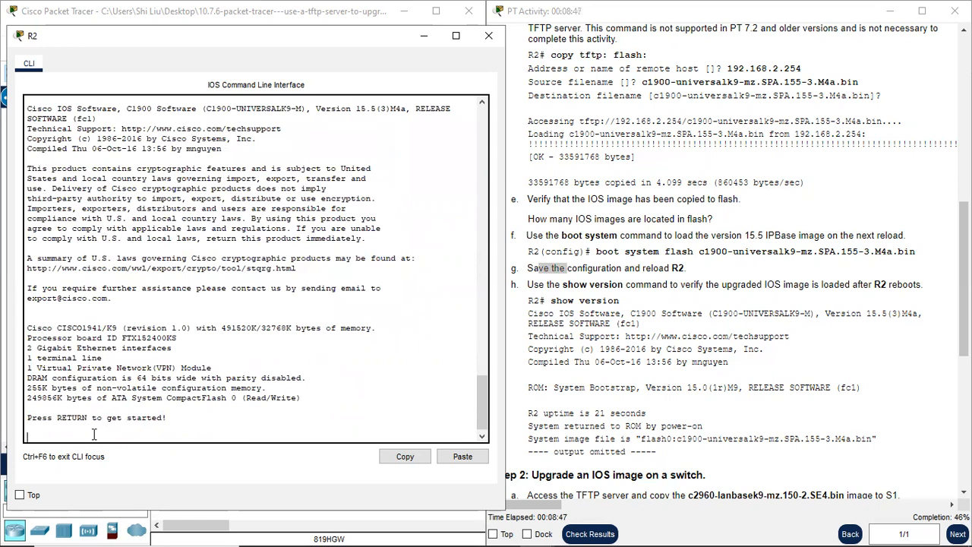
{"action": "key", "text": "Return"}
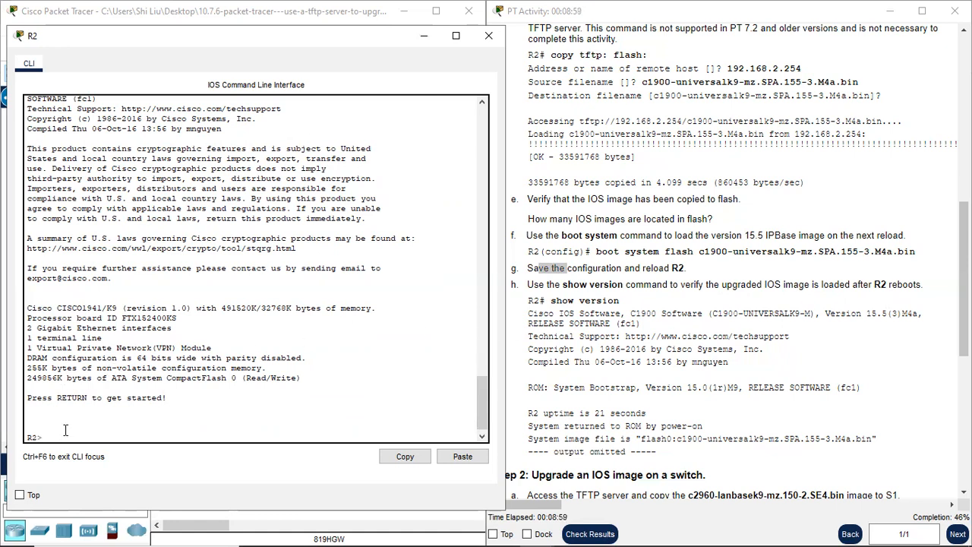
Step: Enter privileged EXEC mode on R2 and check the IOS version and system image file with sh version
{"action": "type", "text": "en"}
{"action": "key", "text": "Return"}
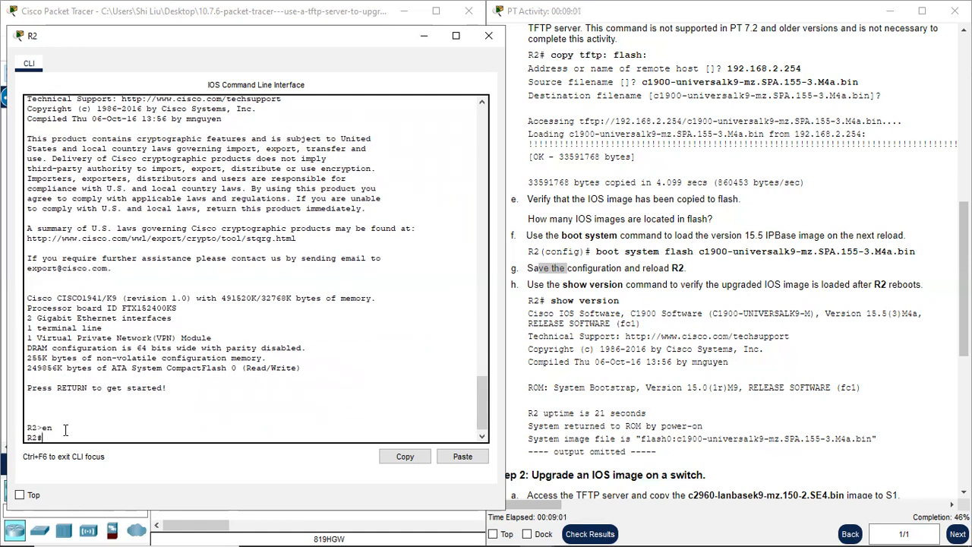
{"action": "type", "text": "sh version"}
{"action": "key", "text": "Return"}
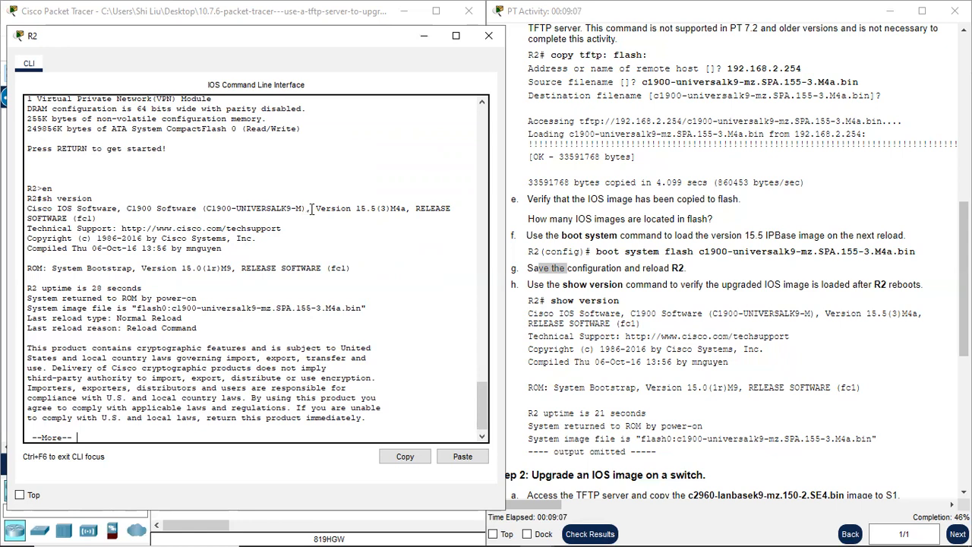
{"action": "left_click_drag", "start_coordinate": [312, 208], "coordinate": [409, 208]}
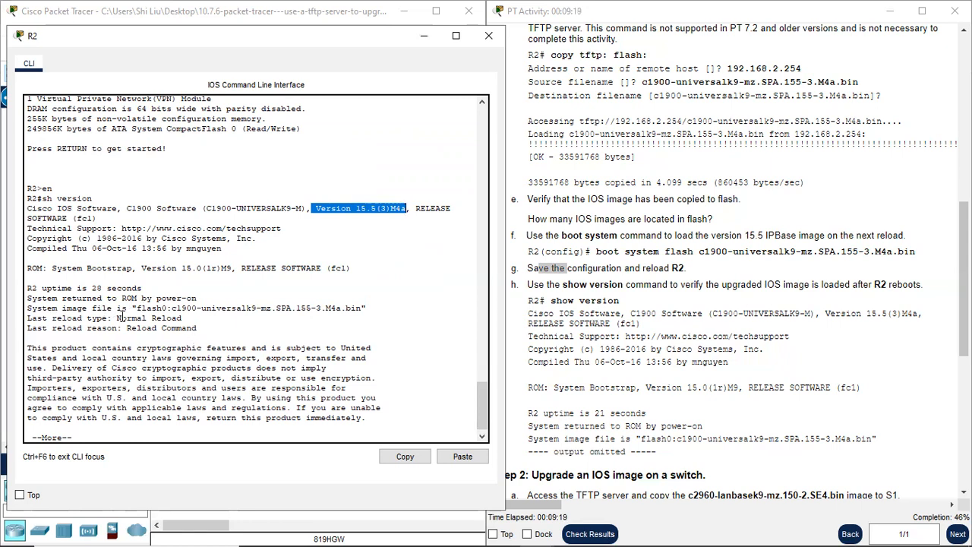
{"action": "left_click_drag", "start_coordinate": [171, 309], "coordinate": [224, 317]}
{"action": "left_click_drag", "start_coordinate": [330, 314], "coordinate": [363, 310]}
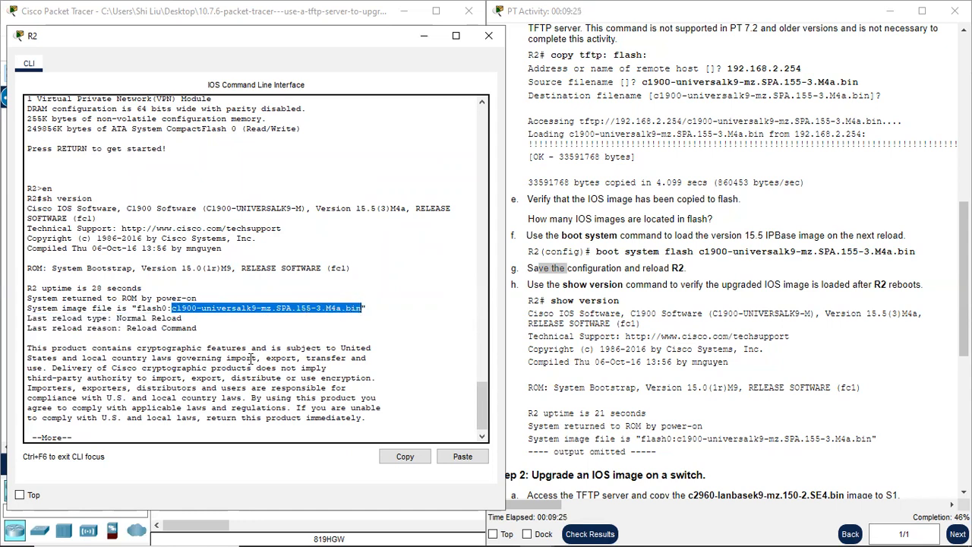
Step: Page through the rest of R2's version output until the command prompt returns
{"action": "left_click", "coordinate": [97, 428]}
{"action": "key", "text": "Return"}
{"action": "key", "text": "Return"}
{"action": "key", "text": "Return"}
{"action": "key", "text": "Return"}
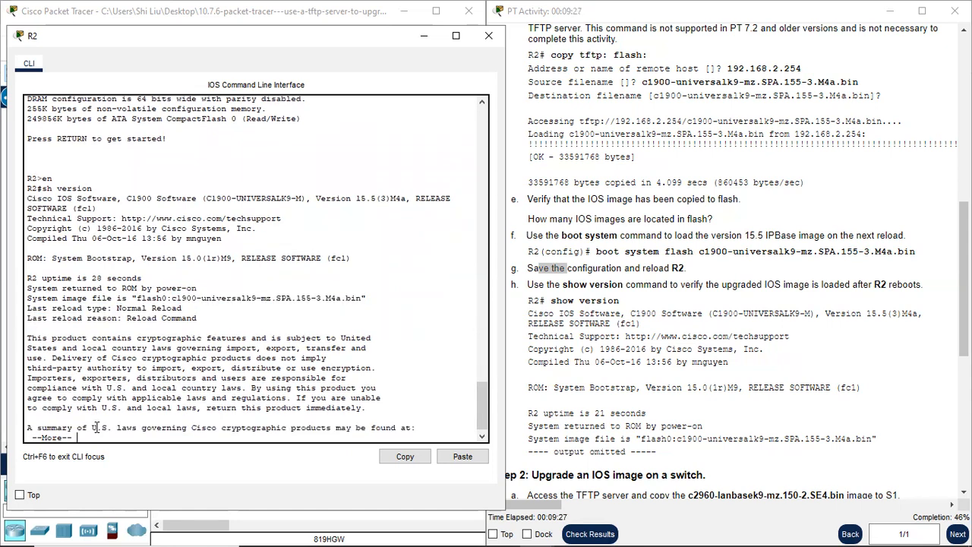
{"action": "key", "text": "space"}
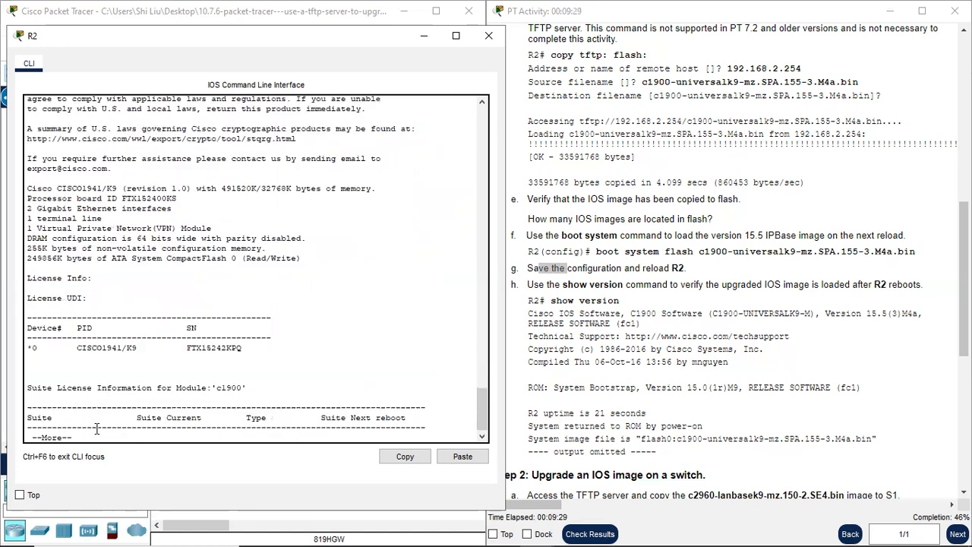
{"action": "key", "text": "space"}
Step: Minimize R2's window and review the Step 2 instructions for upgrading the IOS image on switch S1
{"action": "scroll", "coordinate": [632, 353], "scroll_direction": "down", "scroll_amount": 2}
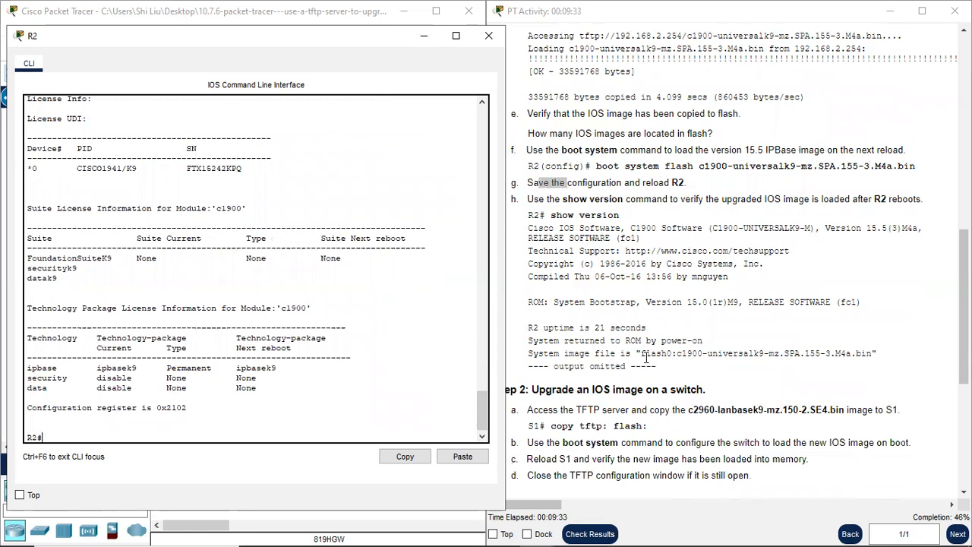
{"action": "left_click", "coordinate": [423, 38]}
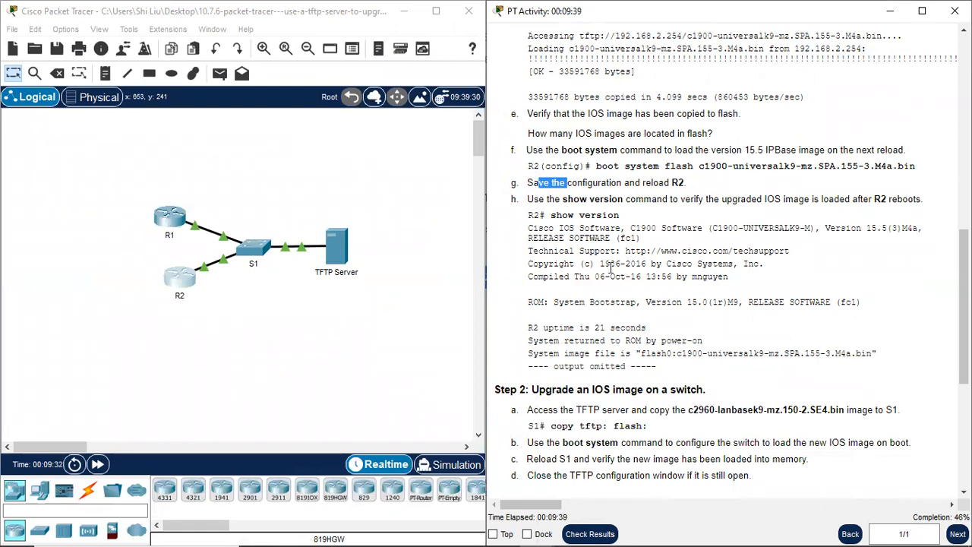
{"action": "scroll", "coordinate": [651, 251], "scroll_direction": "up", "scroll_amount": 1}
{"action": "scroll", "coordinate": [608, 270], "scroll_direction": "down", "scroll_amount": 5}
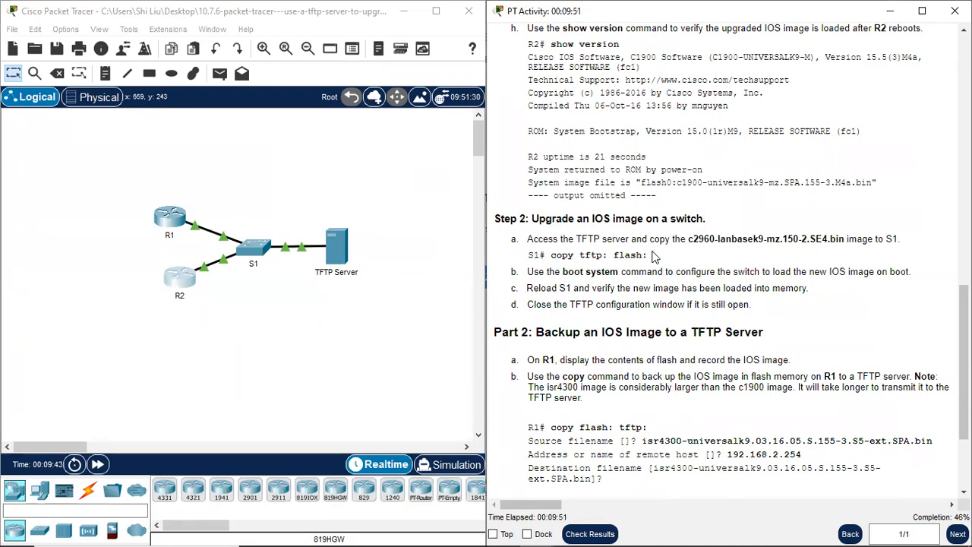
Step: Mark the c2960-lanbasek9-mz.150-2.SE4.bin image name in the Step 2 instructions and locate that file in the TFTP Server's file list
{"action": "left_click_drag", "start_coordinate": [686, 240], "coordinate": [849, 242]}
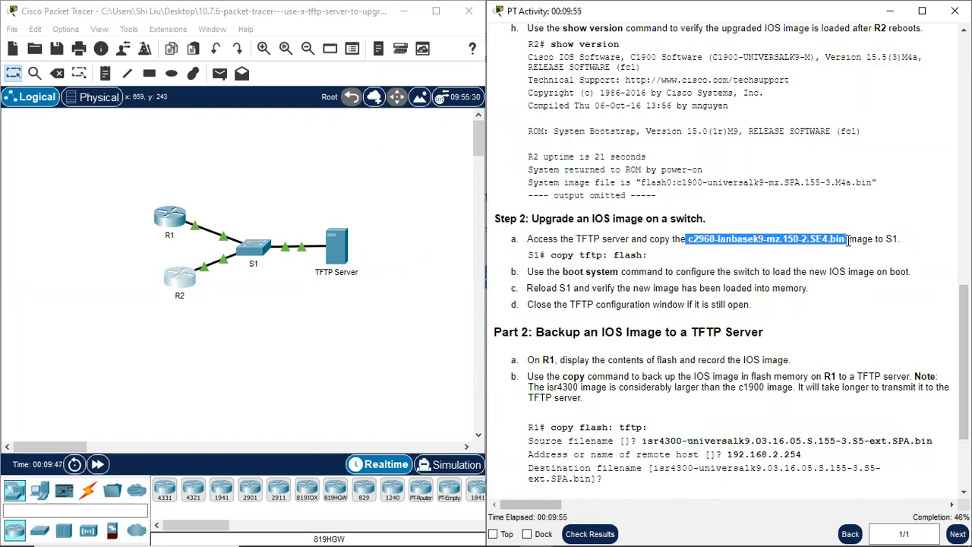
{"action": "left_click", "coordinate": [340, 250]}
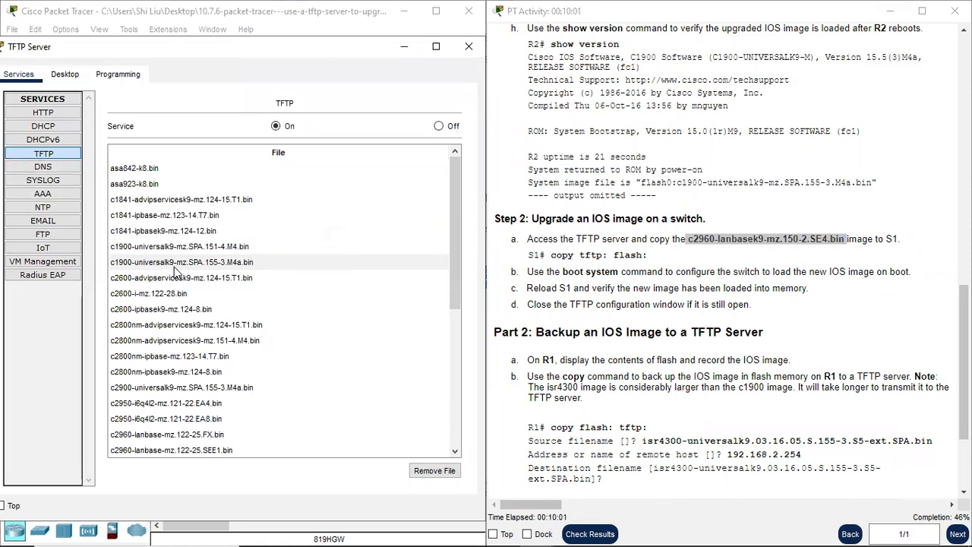
{"action": "scroll", "coordinate": [174, 301], "scroll_direction": "down", "scroll_amount": 2}
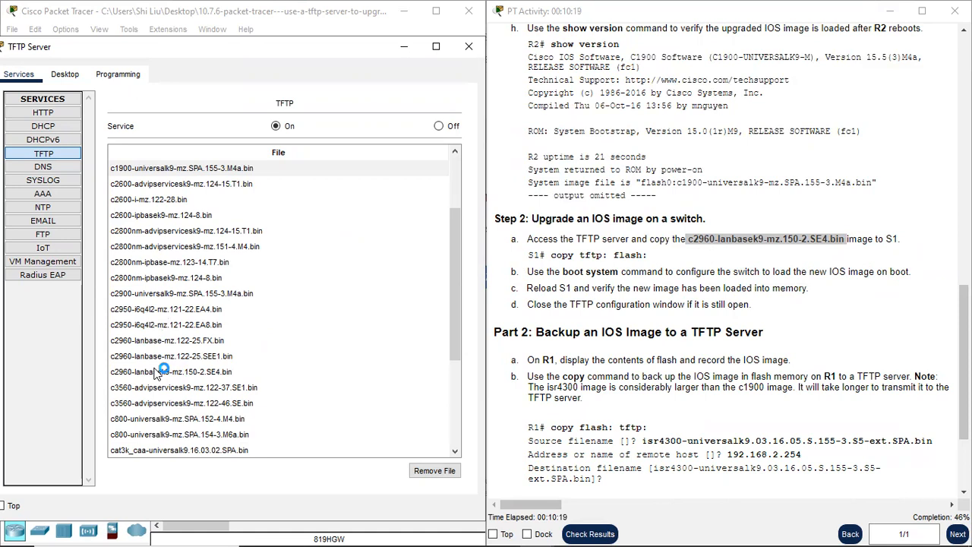
{"action": "left_click", "coordinate": [199, 374]}
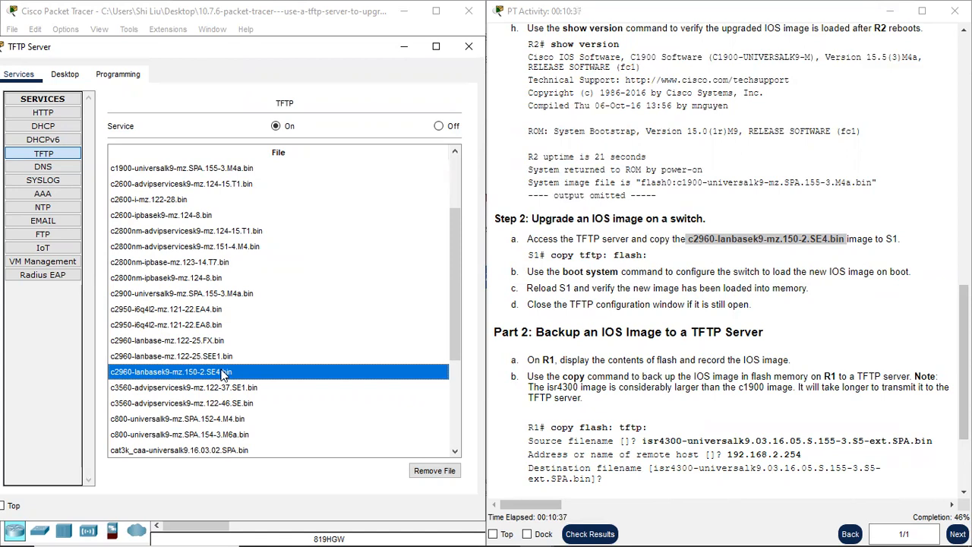
{"action": "left_click", "coordinate": [404, 47]}
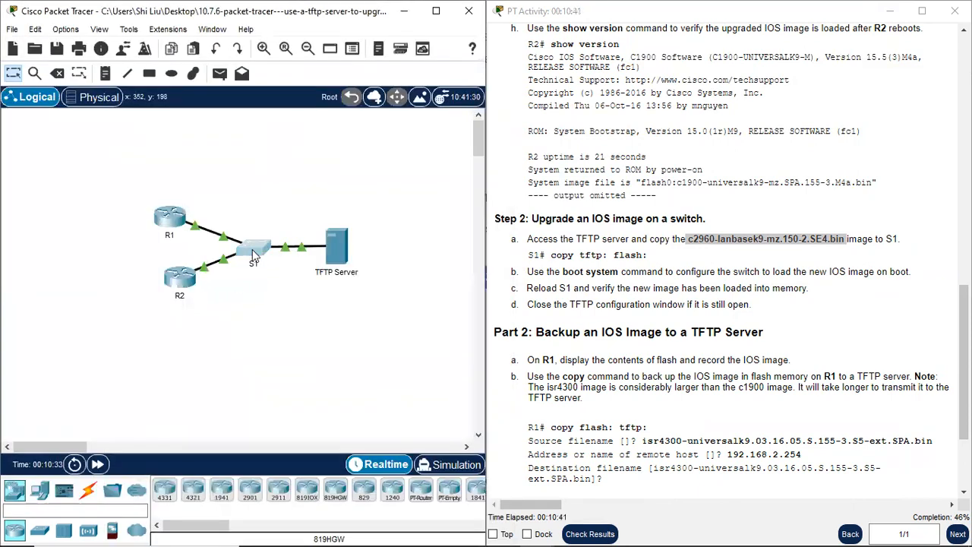
Step: Open switch S1's command line, start its console session, and enter privileged EXEC mode
{"action": "left_click", "coordinate": [255, 255]}
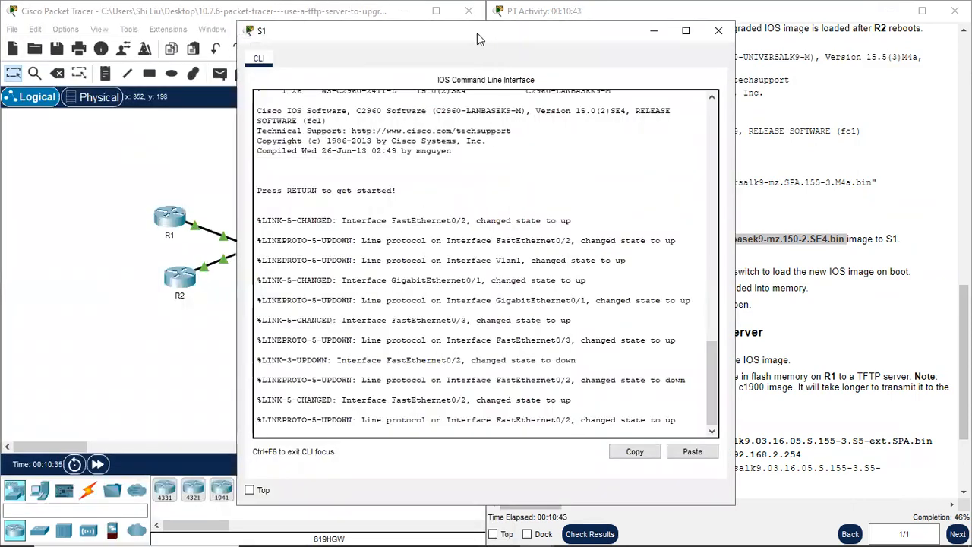
{"action": "left_click_drag", "start_coordinate": [477, 32], "coordinate": [248, 23]}
{"action": "left_click", "coordinate": [164, 422]}
{"action": "key", "text": "Return"}
{"action": "key", "text": "Return"}
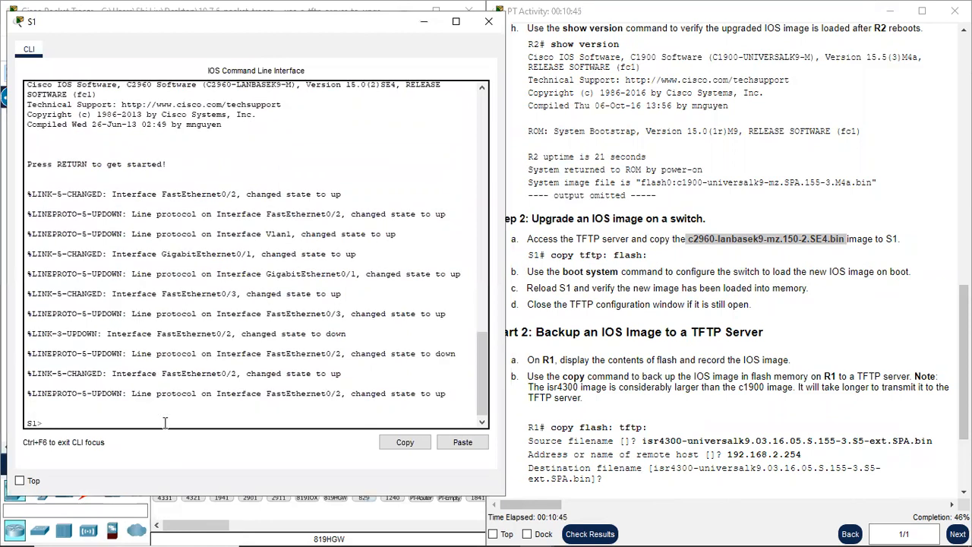
{"action": "type", "text": "en"}
{"action": "key", "text": "Return"}
Step: Start copy tftp: flash: on S1 with 192.168.2.254 as the remote host address
{"action": "type", "text": "copy"}
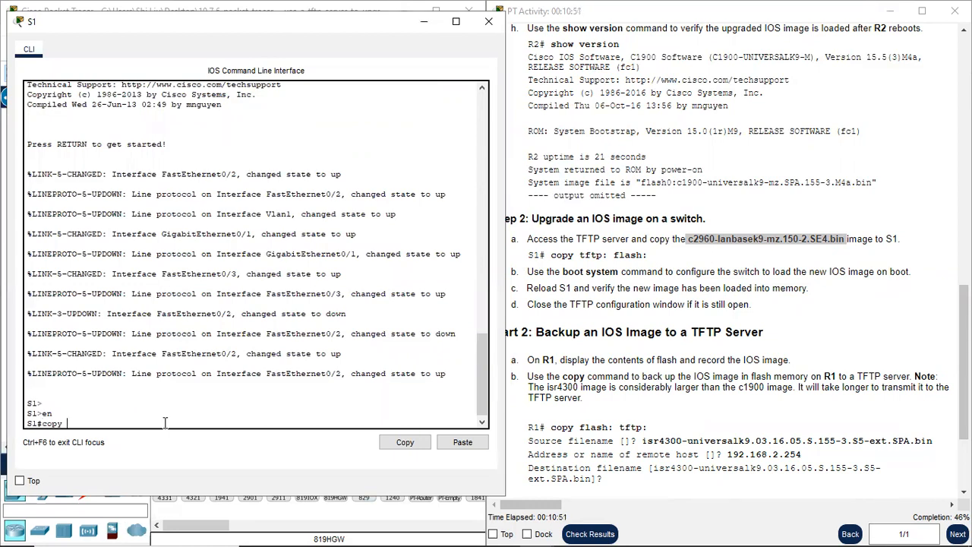
{"action": "type", "text": " tftp: flash:"}
{"action": "key", "text": "Return"}
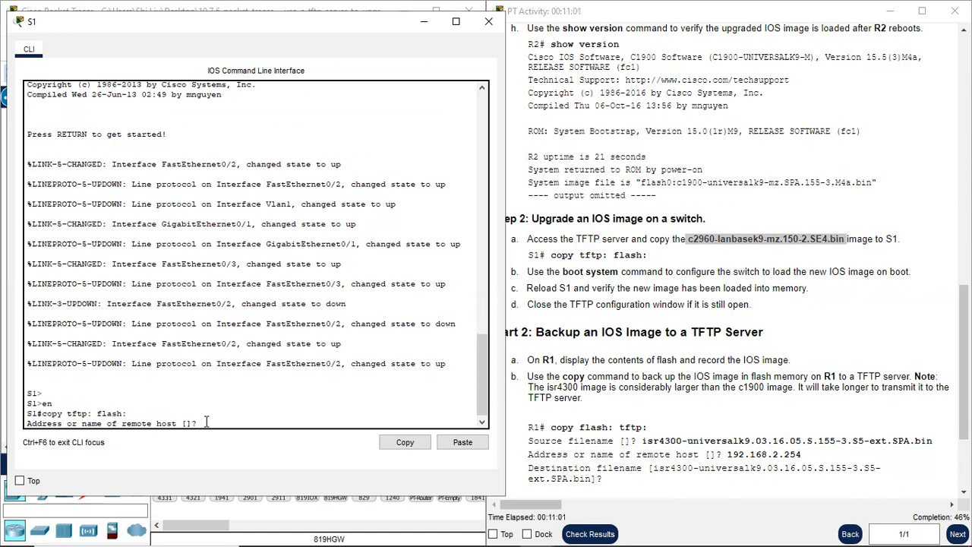
{"action": "type", "text": "92.168.2.254"}
{"action": "key", "text": "Return"}
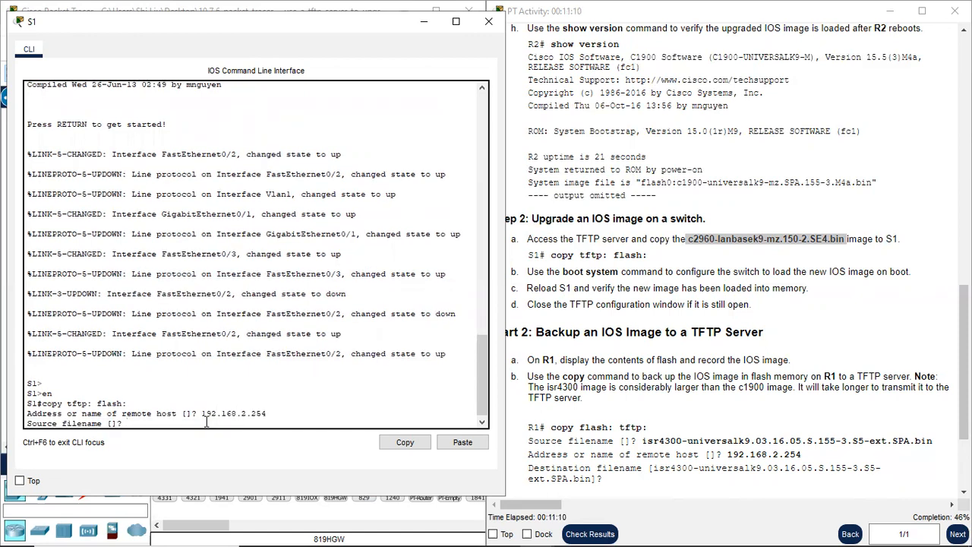
Step: Give c2960-lanbasek9-mz.150-2.SE4.bin, copied from the instructions, as the source filename and accept the default destination name to transfer the image
{"action": "right_click", "coordinate": [760, 240]}
{"action": "left_click", "coordinate": [799, 251]}
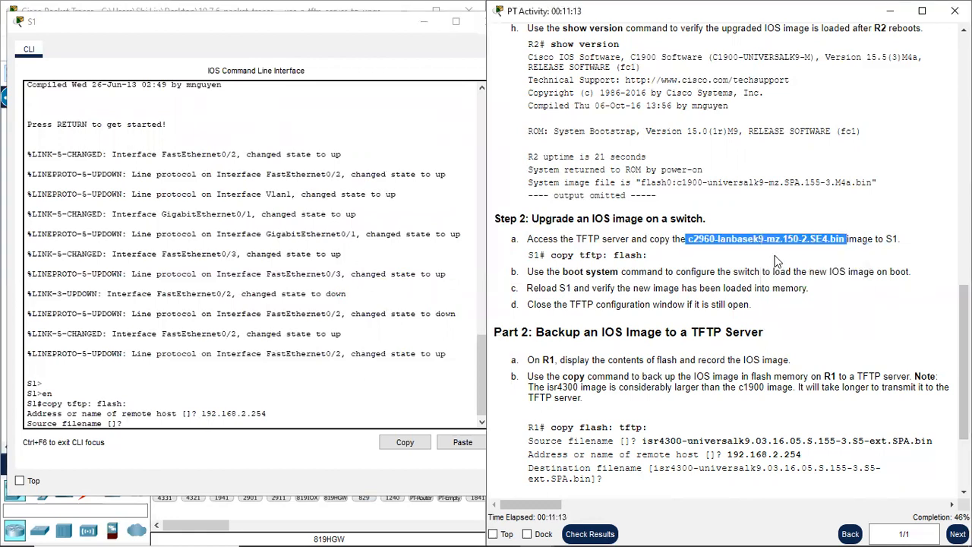
{"action": "left_click", "coordinate": [134, 423]}
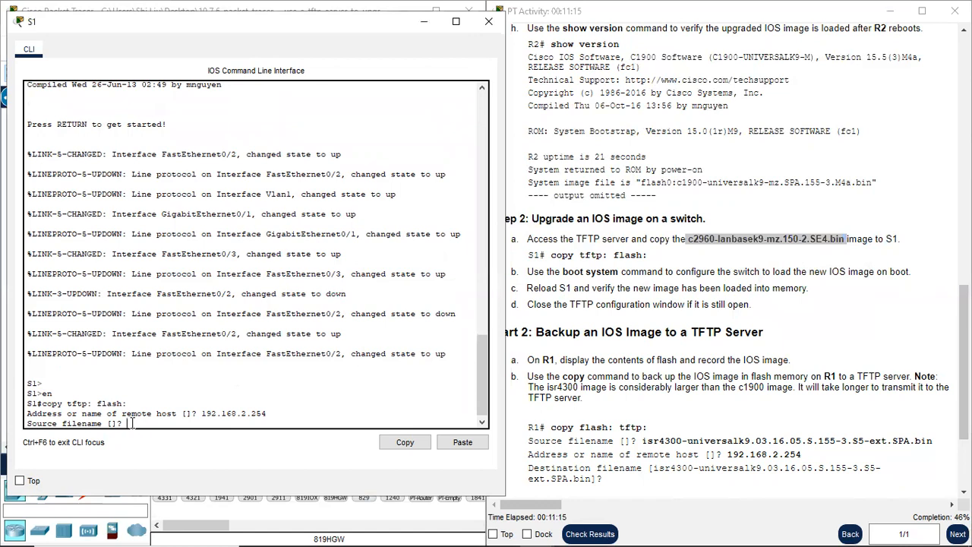
{"action": "right_click", "coordinate": [132, 427]}
{"action": "left_click", "coordinate": [165, 449]}
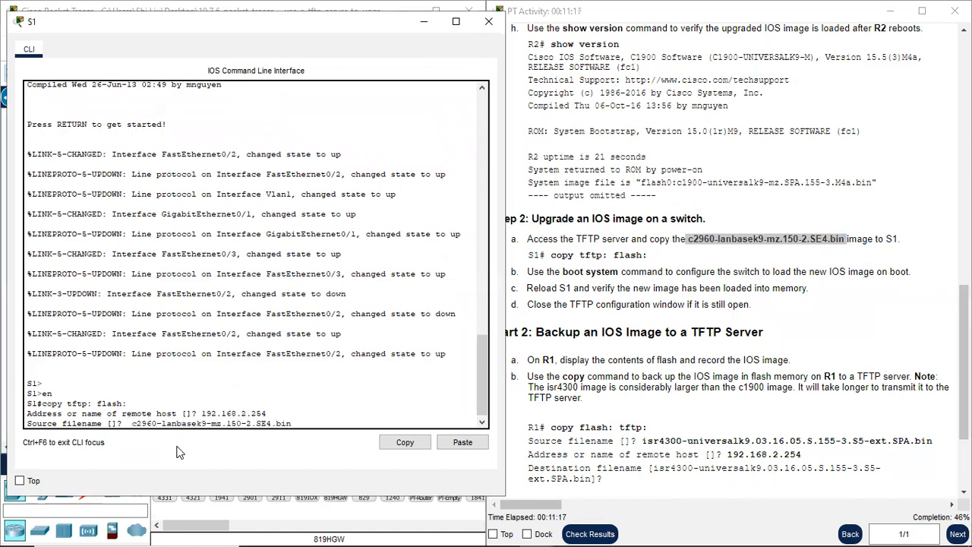
{"action": "key", "text": "Return"}
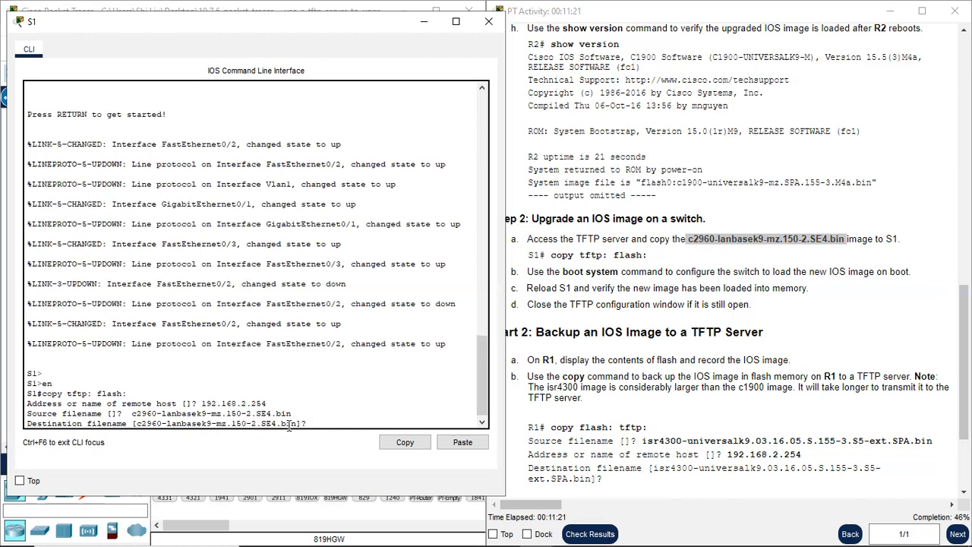
{"action": "key", "text": "Return"}
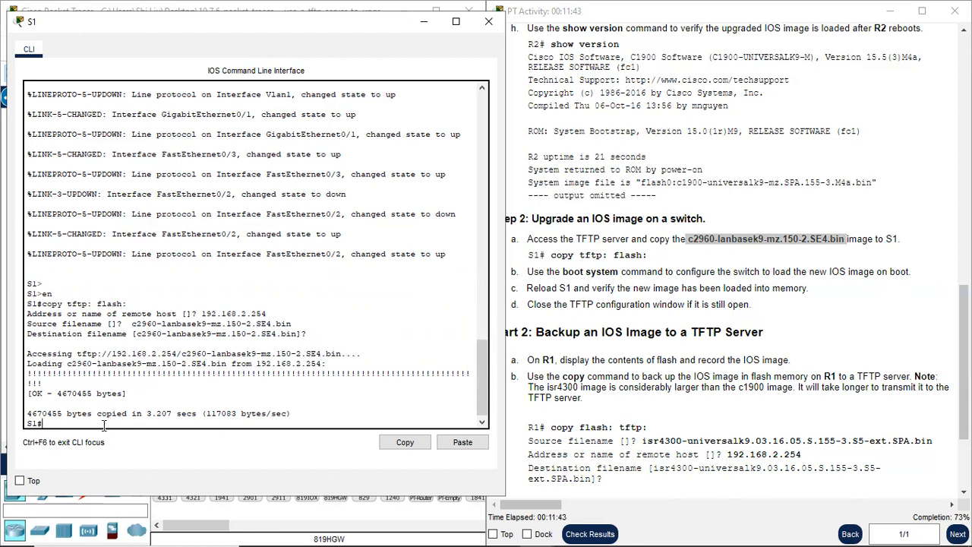
{"action": "key", "text": "Return"}
{"action": "key", "text": "Return"}
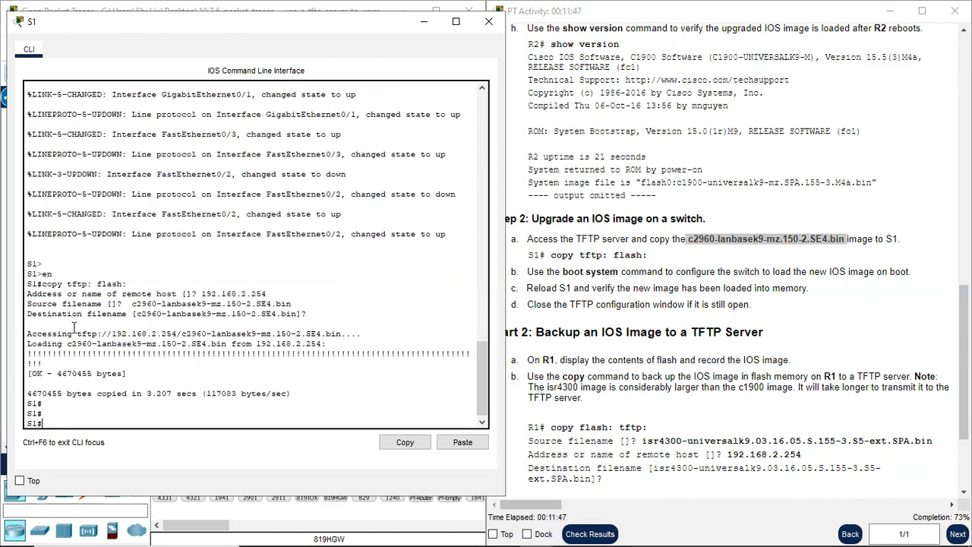
Step: Enter global configuration mode on S1 and try the command boot system flash: c2960-lanbasek9-mz.150-2.SE4.bin, with a space after the colon
{"action": "type", "text": "conf t"}
{"action": "key", "text": "Return"}
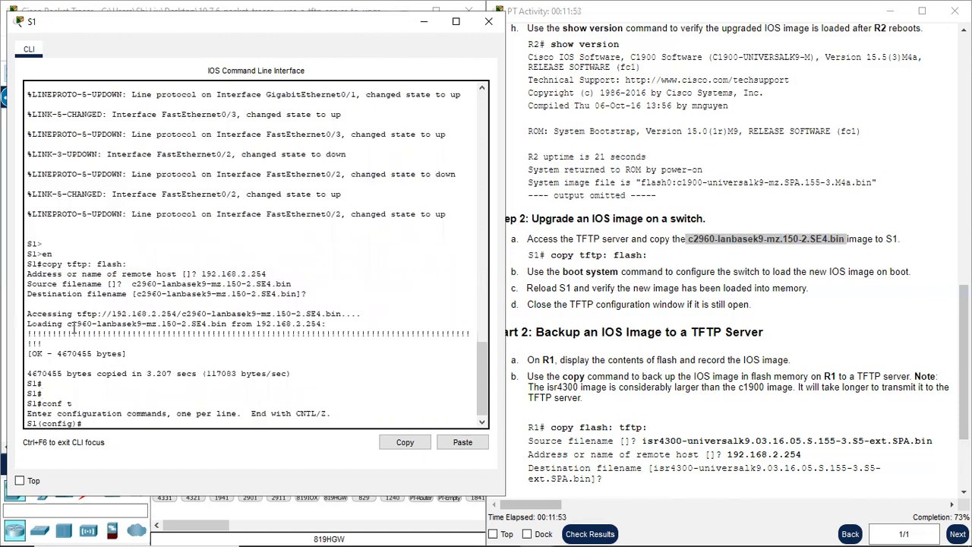
{"action": "type", "text": "boot system flash:"}
{"action": "right_click", "coordinate": [177, 428]}
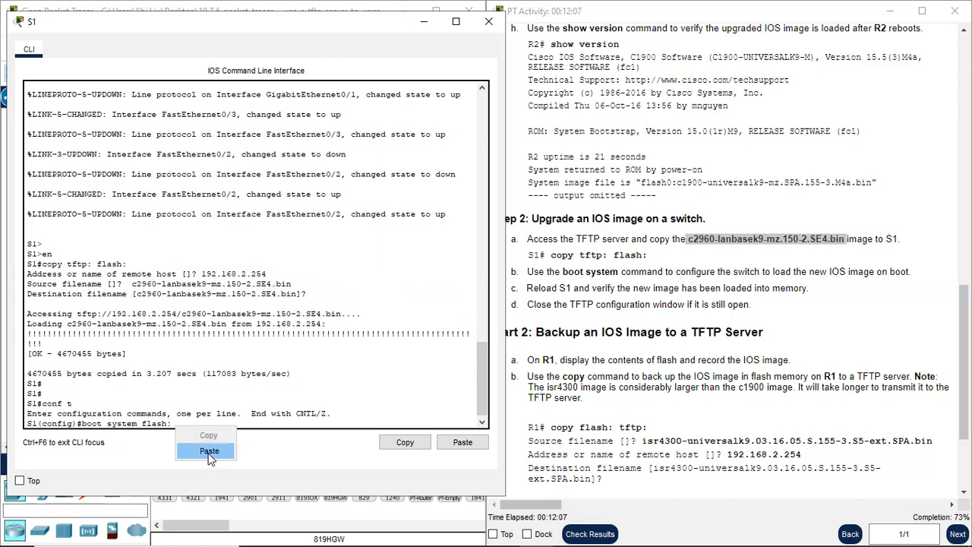
{"action": "left_click", "coordinate": [209, 453]}
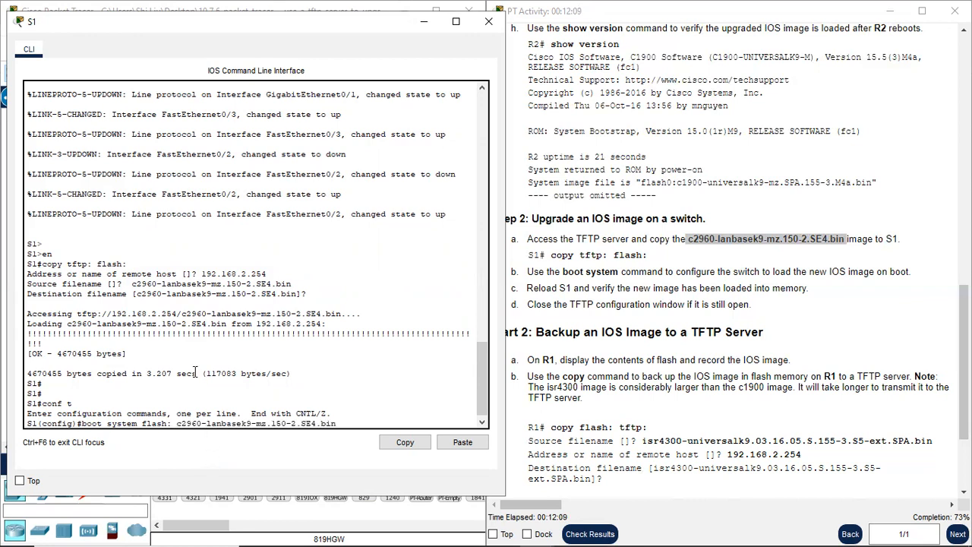
{"action": "key", "text": "Return"}
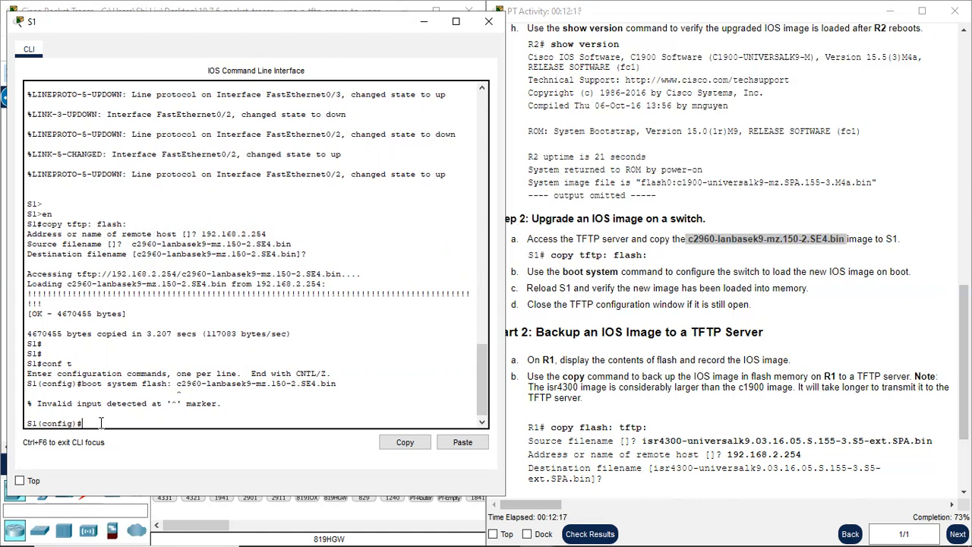
Step: Recall the boot system command, remove the space after flash:, and run it as boot system flash:c2960-lanbasek9-mz.150-2.SE4.bin
{"action": "key", "text": "Up"}
{"action": "key", "text": "Left"}
{"action": "key", "text": "Left"}
{"action": "key", "text": "Left"}
{"action": "key", "text": "Left"}
{"action": "key", "text": "Left"}
{"action": "key", "text": "Left"}
{"action": "key", "text": "Left"}
{"action": "key", "text": "Left"}
{"action": "key", "text": "Left"}
{"action": "key", "text": "Left"}
{"action": "key", "text": "Left"}
{"action": "key", "text": "Left"}
{"action": "key", "text": "Left"}
{"action": "key", "text": "Left"}
{"action": "key", "text": "Left"}
{"action": "key", "text": "Left"}
{"action": "key", "text": "Left"}
{"action": "key", "text": "Left"}
{"action": "key", "text": "Left"}
{"action": "key", "text": "Left"}
{"action": "key", "text": "Left"}
{"action": "key", "text": "BackSpace"}
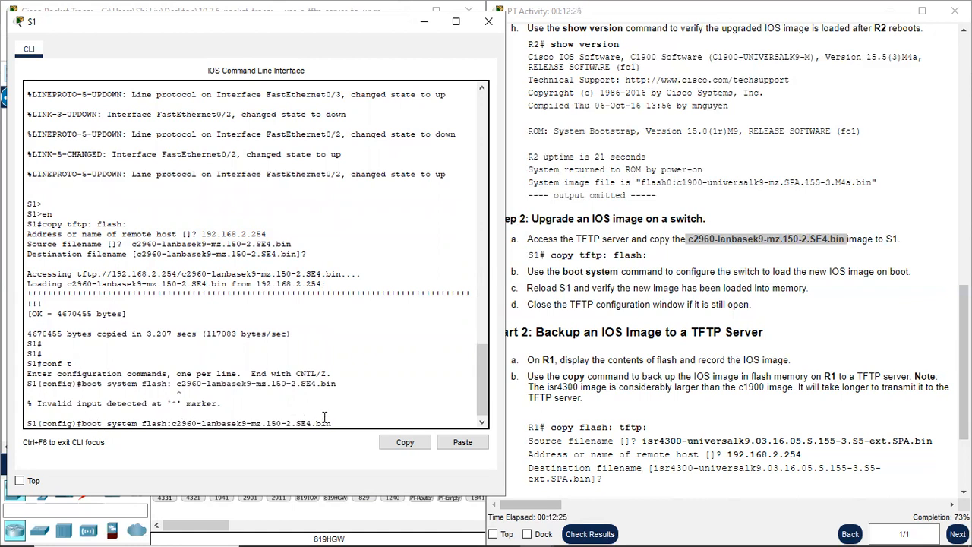
{"action": "key", "text": "Right"}
{"action": "key", "text": "Right"}
{"action": "key", "text": "Right"}
{"action": "key", "text": "Right"}
{"action": "key", "text": "Right"}
{"action": "key", "text": "Right"}
{"action": "key", "text": "Right"}
{"action": "key", "text": "Right"}
{"action": "key", "text": "Right"}
{"action": "key", "text": "Right"}
{"action": "key", "text": "Right"}
{"action": "key", "text": "Right"}
{"action": "key", "text": "Right"}
{"action": "key", "text": "Right"}
{"action": "key", "text": "Right"}
{"action": "key", "text": "Right"}
{"action": "key", "text": "Right"}
{"action": "key", "text": "Right"}
{"action": "key", "text": "Right"}
{"action": "key", "text": "Right"}
{"action": "key", "text": "Right"}
{"action": "key", "text": "Right"}
{"action": "key", "text": "Right"}
{"action": "key", "text": "Right"}
{"action": "key", "text": "Right"}
{"action": "key", "text": "Right"}
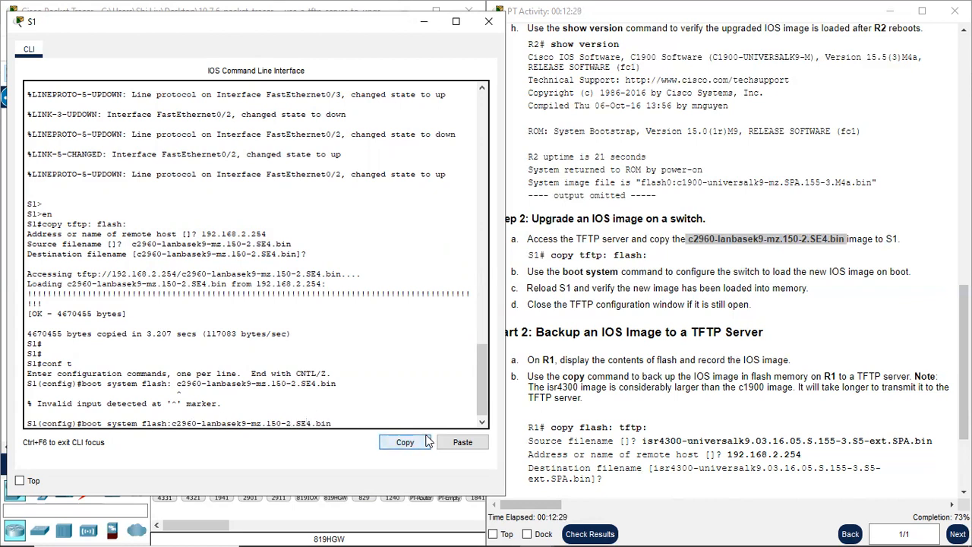
{"action": "key", "text": "Return"}
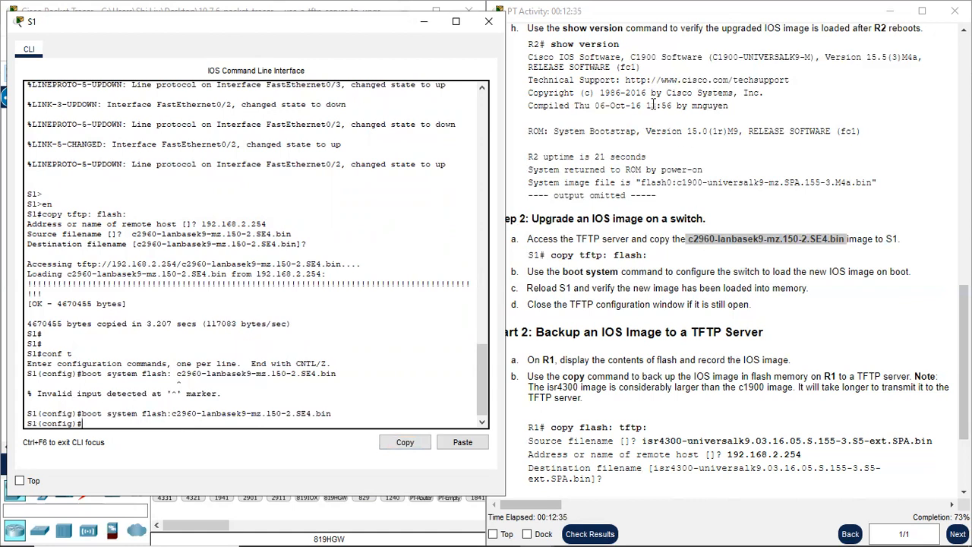
Step: Compare the syntax of S1's boot system command with the R2 boot system example in the activity instructions
{"action": "scroll", "coordinate": [690, 69], "scroll_direction": "up", "scroll_amount": 1}
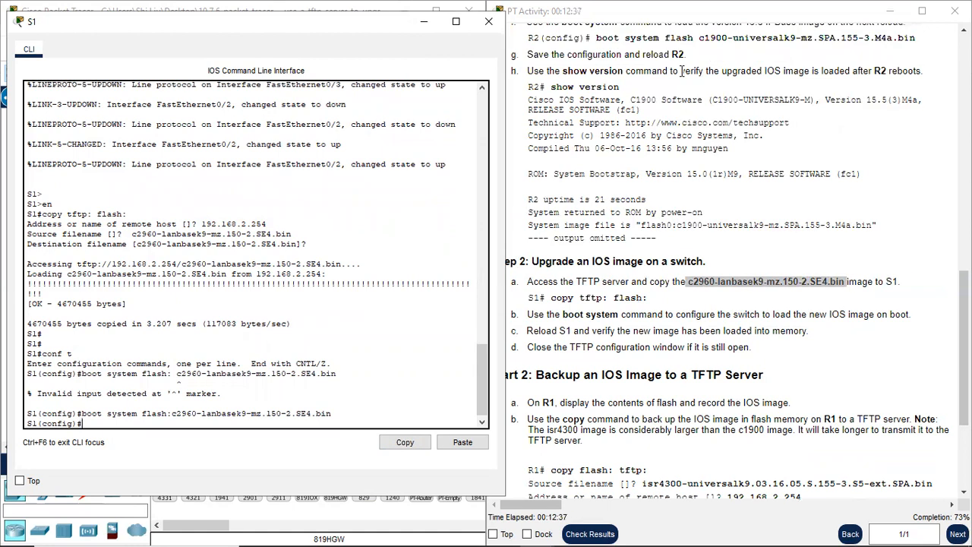
{"action": "scroll", "coordinate": [619, 72], "scroll_direction": "up", "scroll_amount": 1}
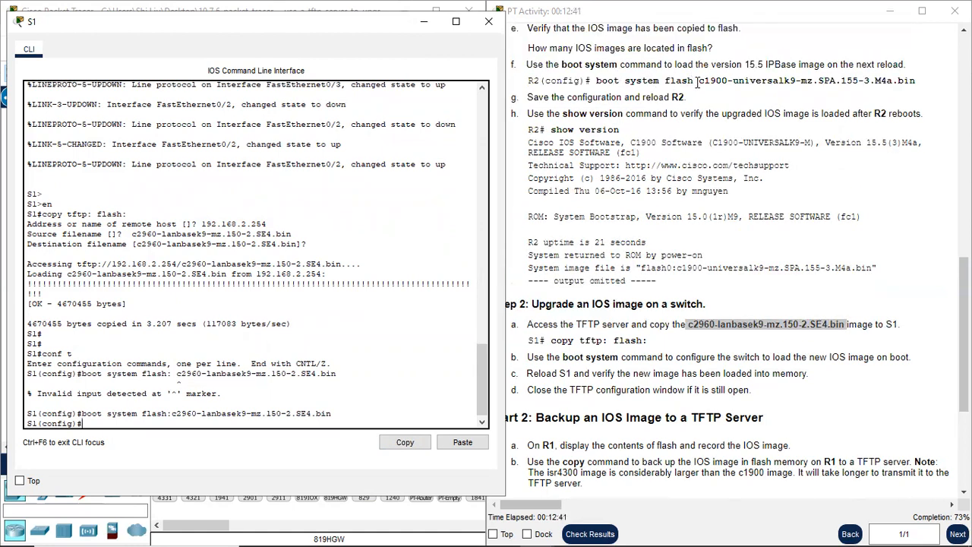
{"action": "left_click_drag", "start_coordinate": [699, 81], "coordinate": [915, 81]}
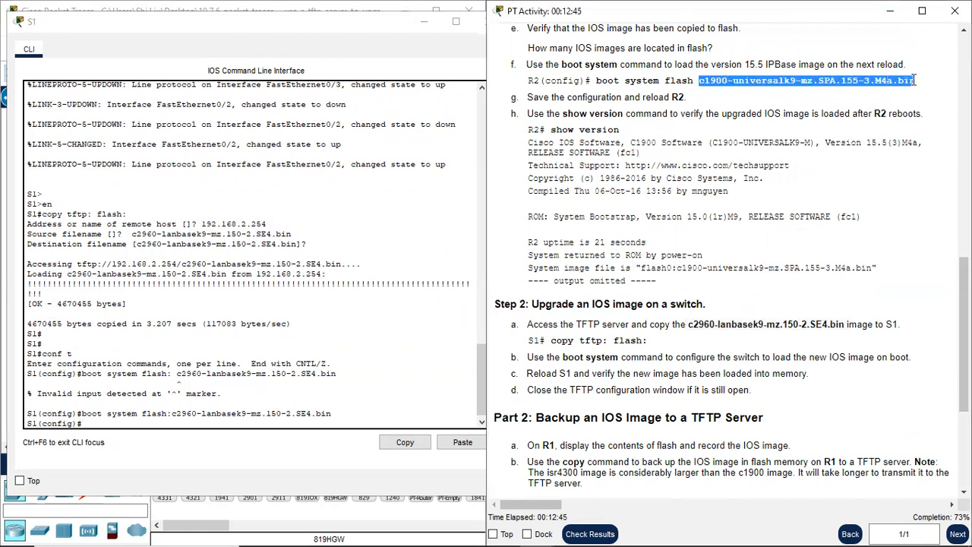
{"action": "left_click", "coordinate": [695, 80]}
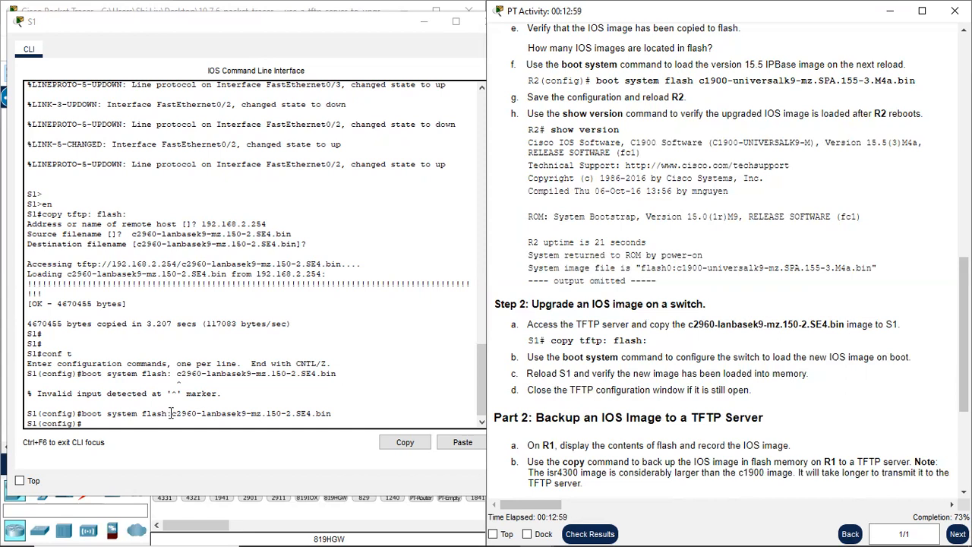
{"action": "left_click", "coordinate": [133, 424]}
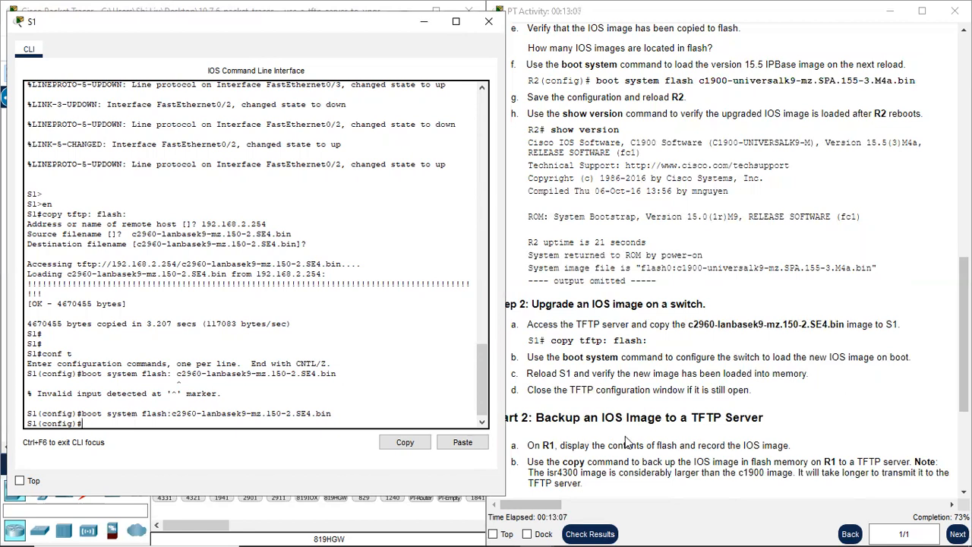
{"action": "scroll", "coordinate": [622, 303], "scroll_direction": "down", "scroll_amount": 1}
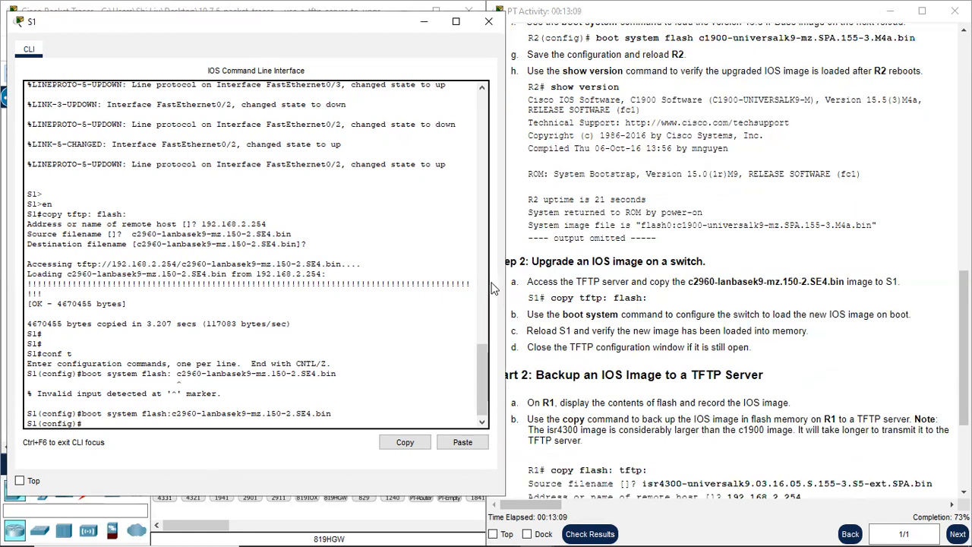
{"action": "scroll", "coordinate": [654, 304], "scroll_direction": "down", "scroll_amount": 1}
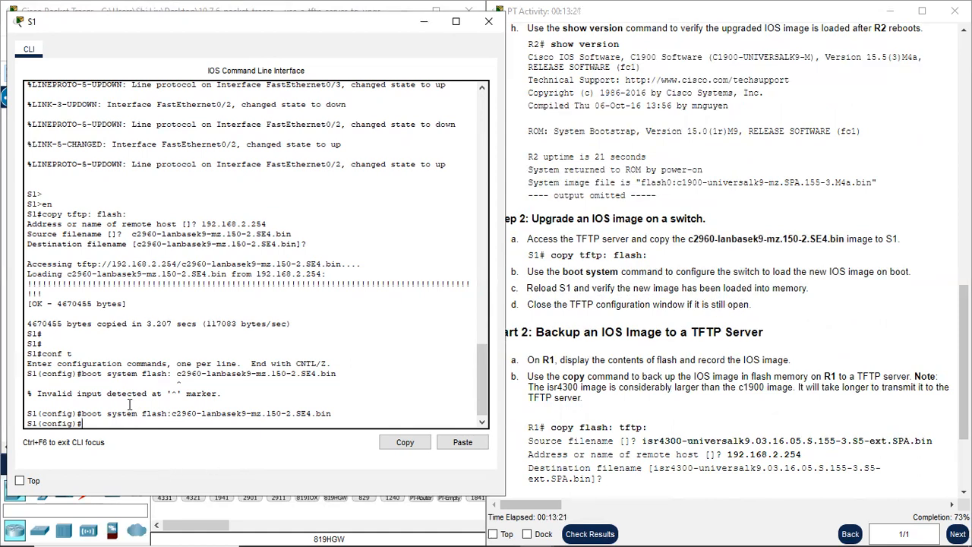
Step: Leave global configuration mode on S1 with the end command
{"action": "key", "text": "Return"}
{"action": "type", "text": "end"}
{"action": "key", "text": "Return"}
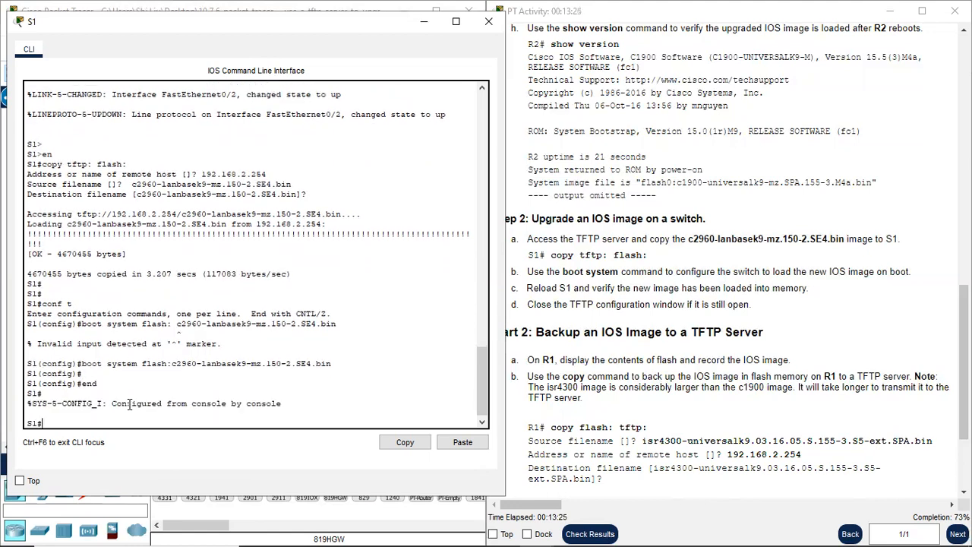
Step: Reload S1, answering yes to save the modified configuration, confirm the restart, and open its console session after booting
{"action": "type", "text": "reload"}
{"action": "key", "text": "Return"}
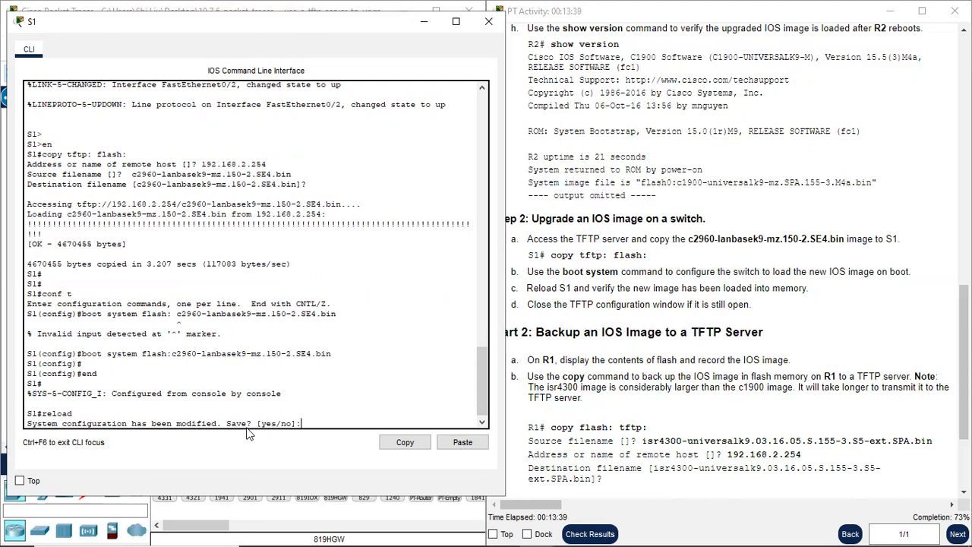
{"action": "type", "text": "yes"}
{"action": "key", "text": "Return"}
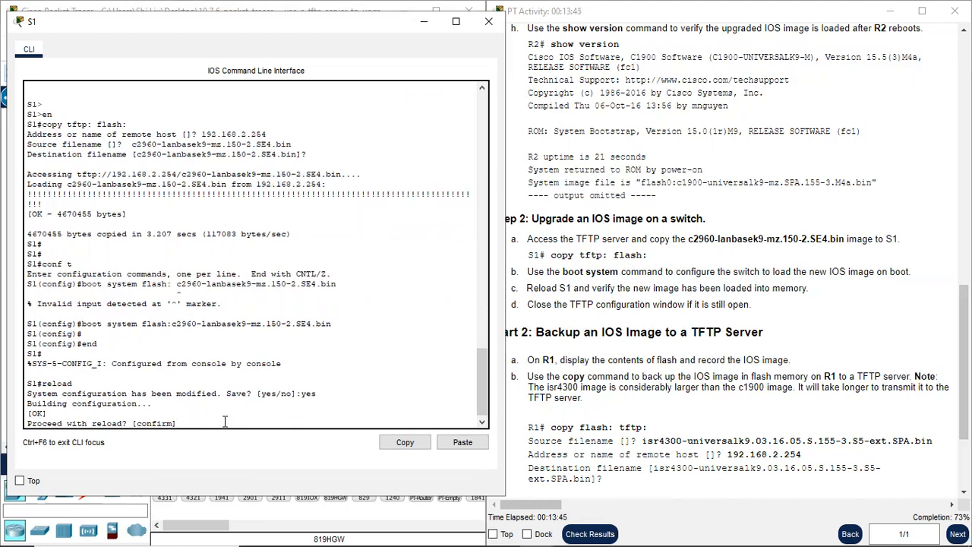
{"action": "key", "text": "Return"}
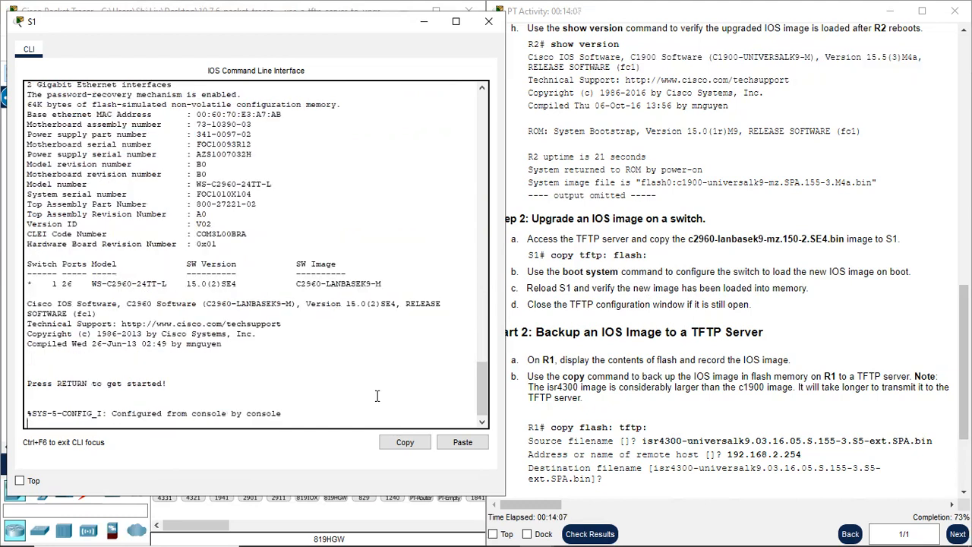
{"action": "key", "text": "Return"}
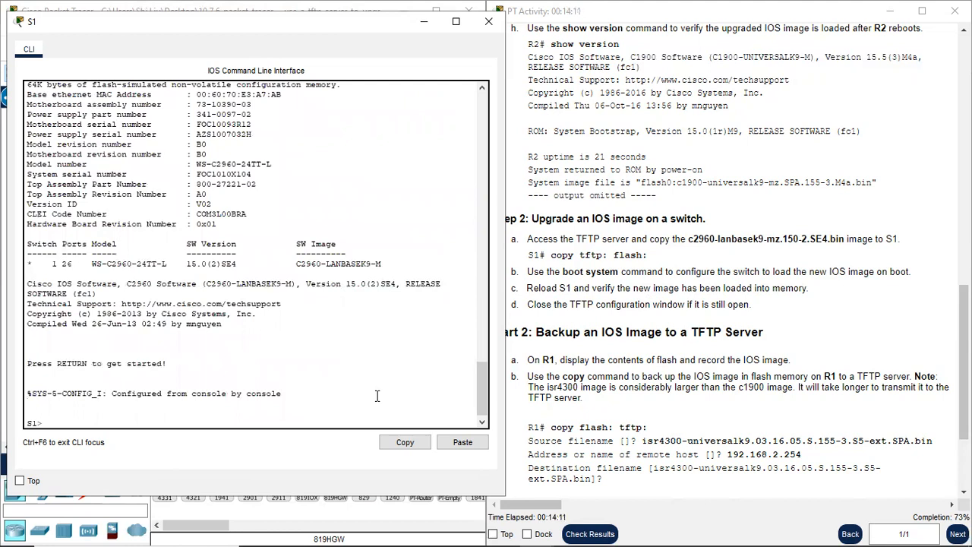
Step: Enter privileged EXEC mode on S1 and list its flash directory, checking for the c2960-lanbasek9-mz.150-2.SE4.bin image
{"action": "type", "text": "en"}
{"action": "key", "text": "Return"}
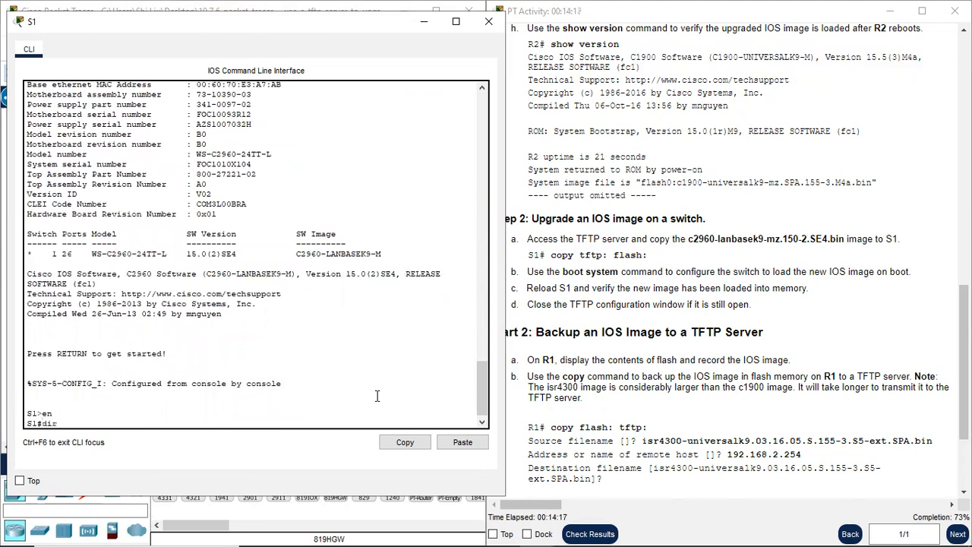
{"action": "type", "text": "dir"}
{"action": "key", "text": "Return"}
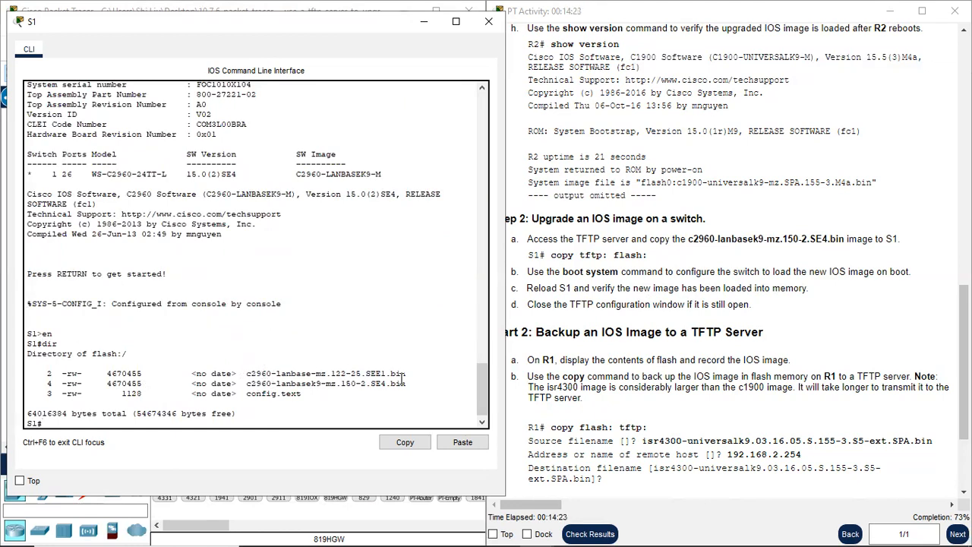
{"action": "left_click_drag", "start_coordinate": [245, 373], "coordinate": [409, 383]}
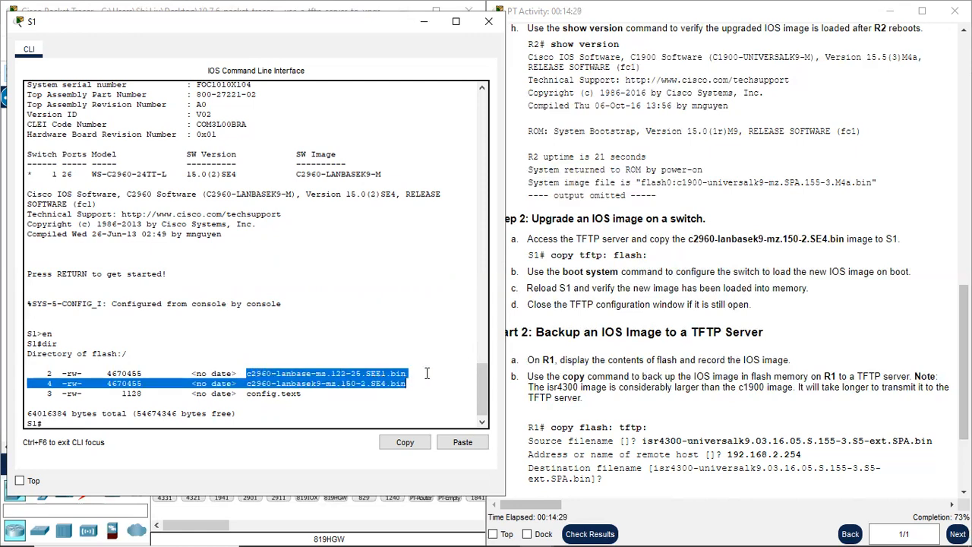
{"action": "left_click", "coordinate": [415, 386]}
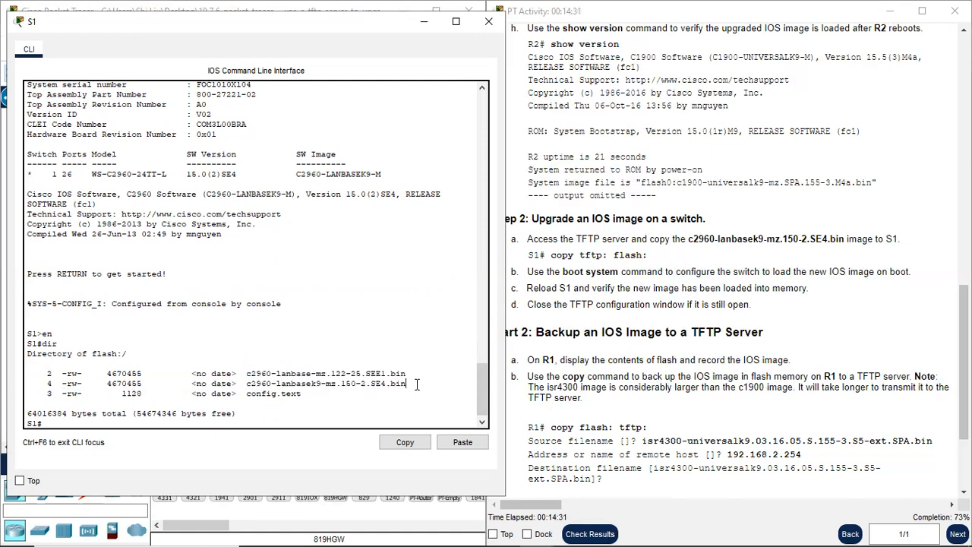
{"action": "left_click_drag", "start_coordinate": [409, 383], "coordinate": [247, 384]}
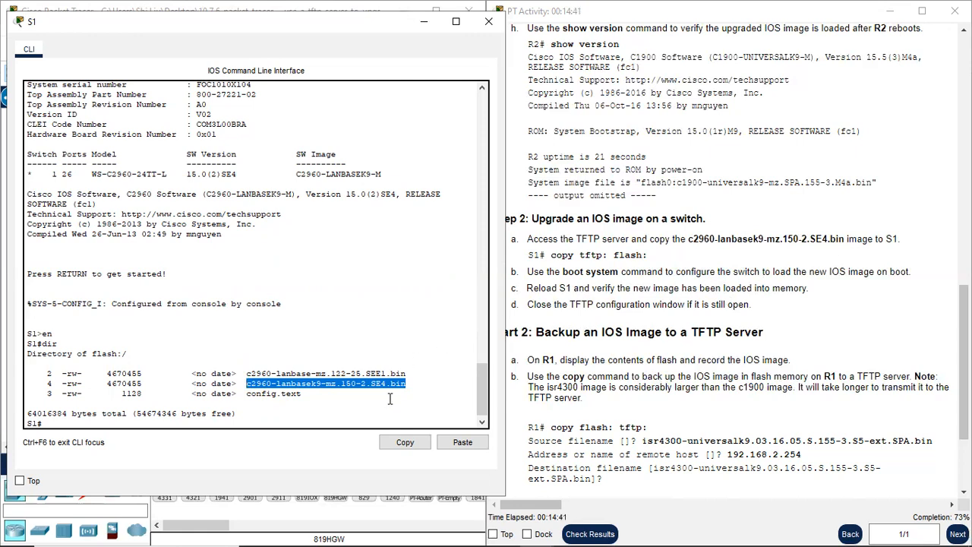
{"action": "left_click", "coordinate": [187, 424]}
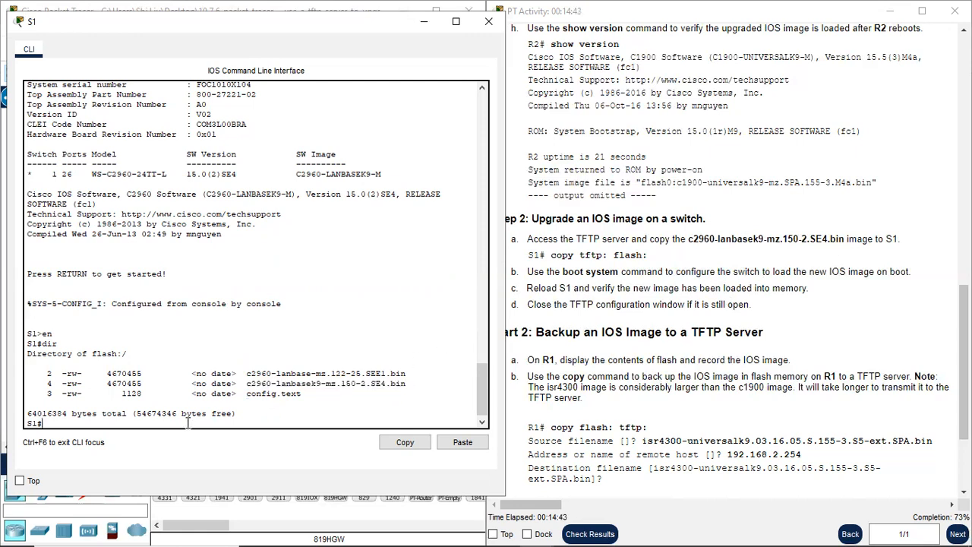
{"action": "key", "text": "Return"}
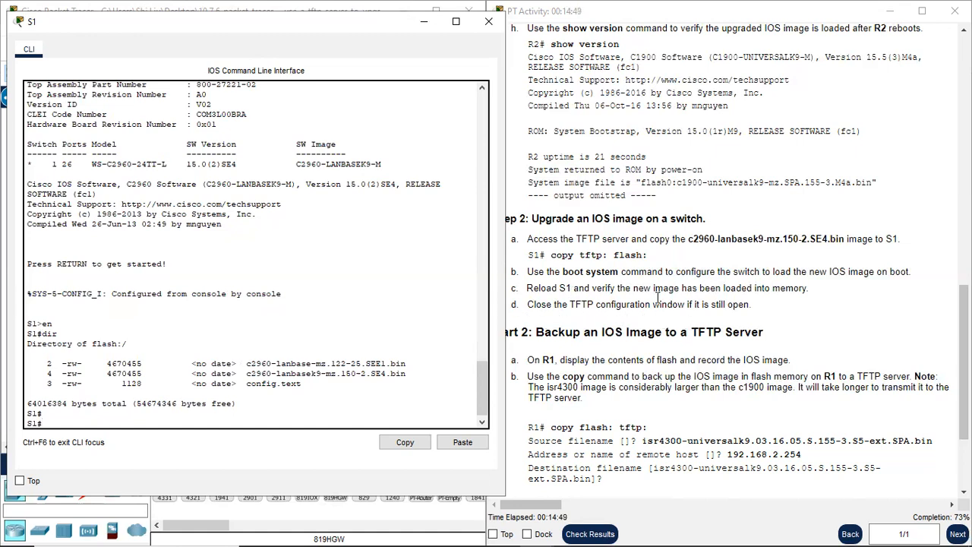
Step: Put away the S1 console and close the TFTP Server configuration window, as the upgrade instructions require
{"action": "left_click", "coordinate": [428, 28]}
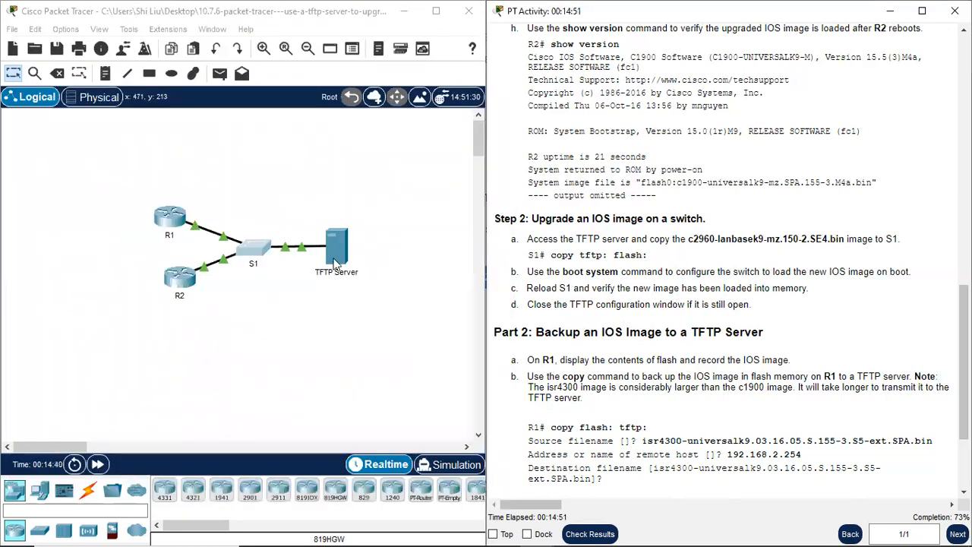
{"action": "left_click", "coordinate": [369, 243]}
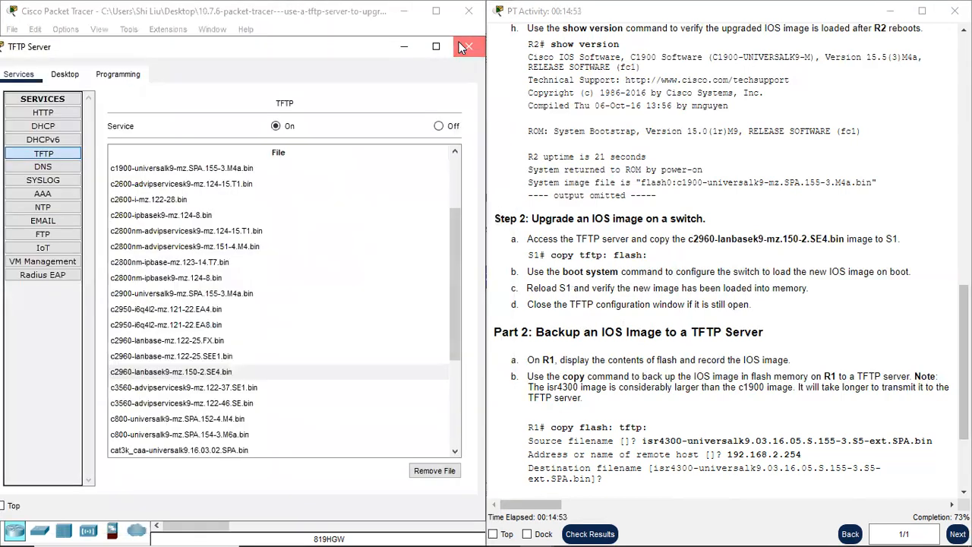
{"action": "left_click", "coordinate": [462, 47]}
{"action": "scroll", "coordinate": [722, 330], "scroll_direction": "down", "scroll_amount": 2}
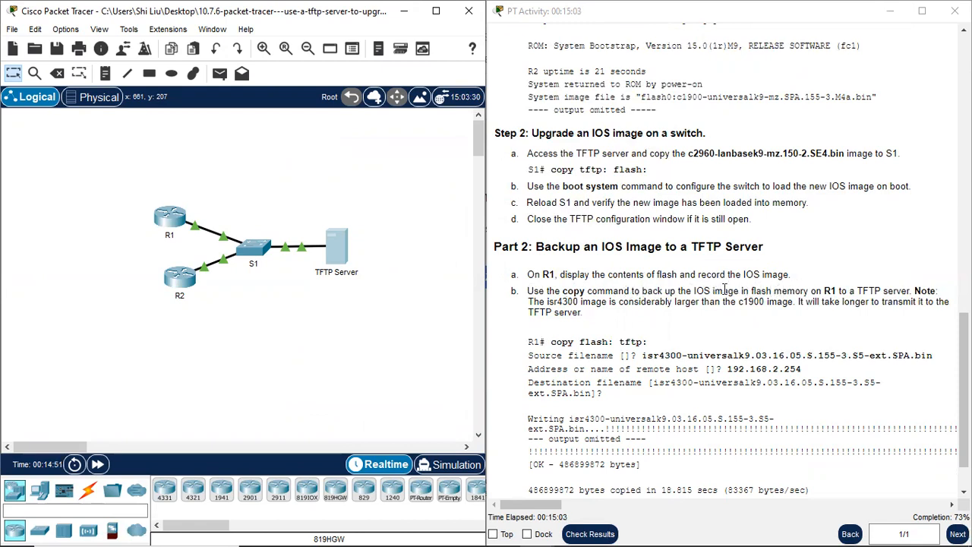
Step: Open R1's console, enter privileged EXEC mode, and display the flash contents with dir
{"action": "left_click", "coordinate": [169, 218]}
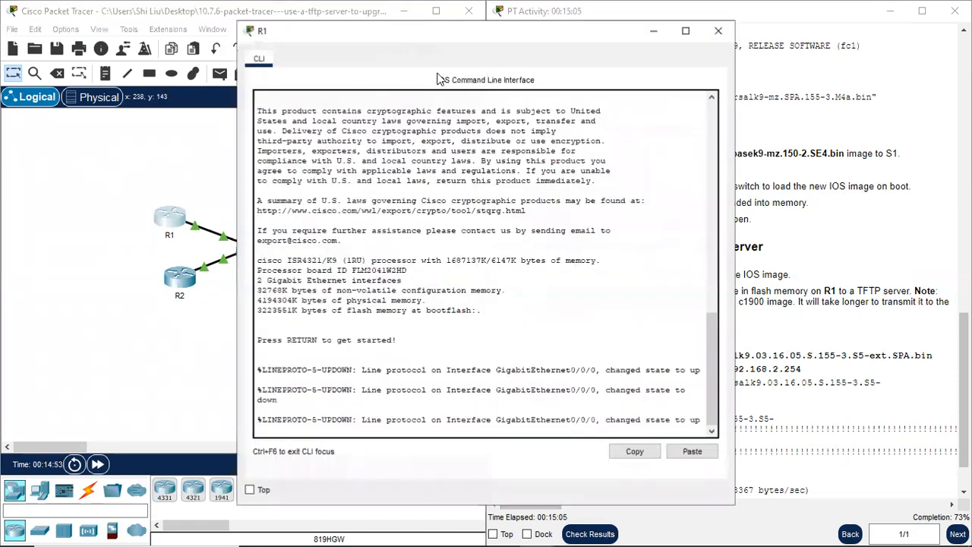
{"action": "left_click_drag", "start_coordinate": [455, 34], "coordinate": [221, 30]}
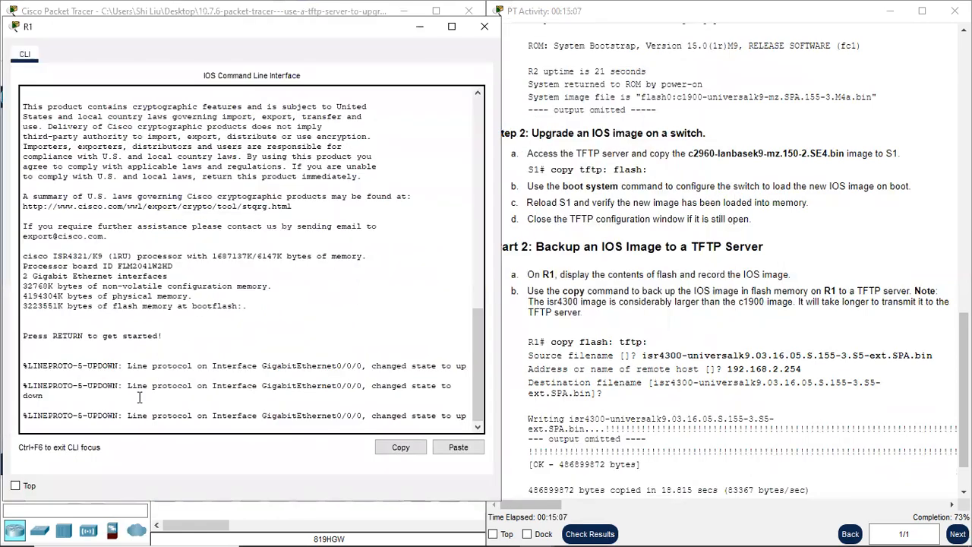
{"action": "key", "text": "Return"}
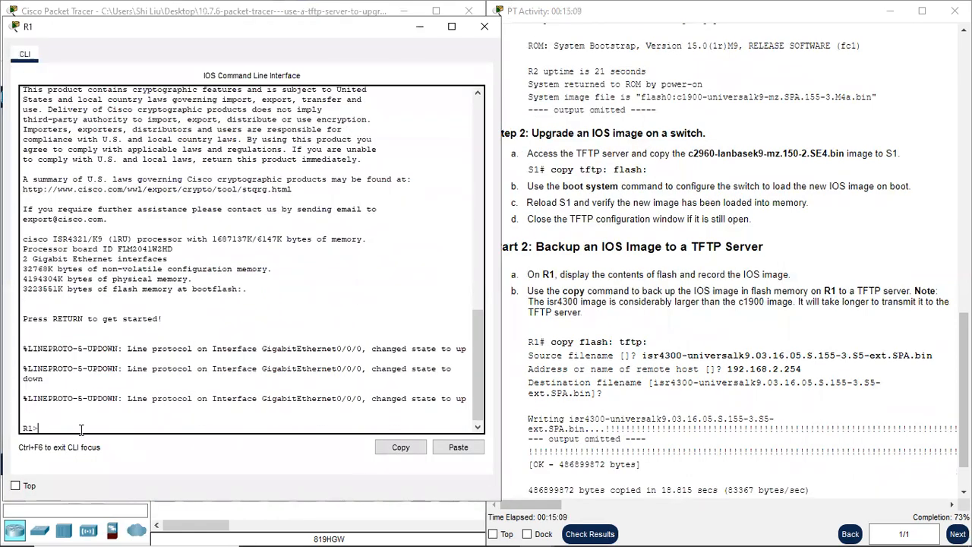
{"action": "type", "text": "en"}
{"action": "key", "text": "Return"}
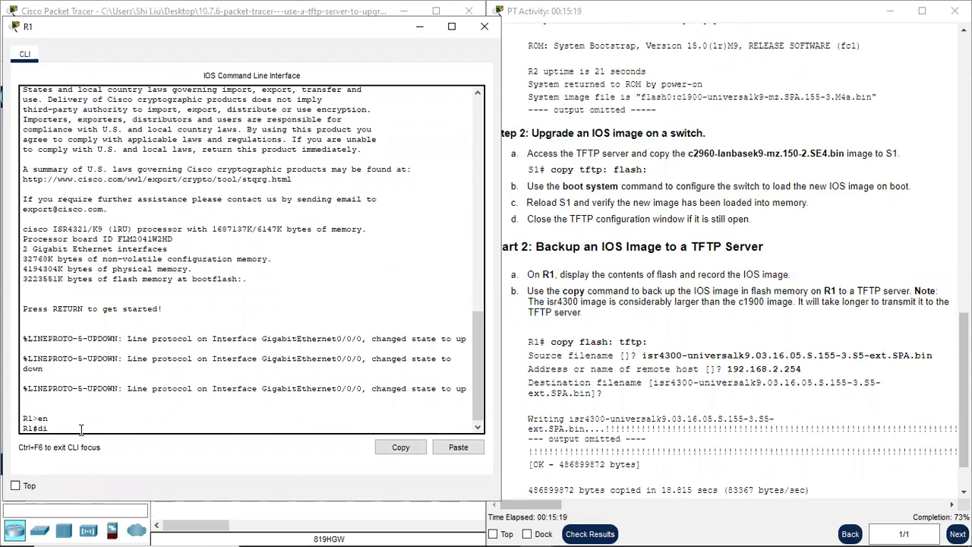
{"action": "type", "text": "r"}
{"action": "key", "text": "Return"}
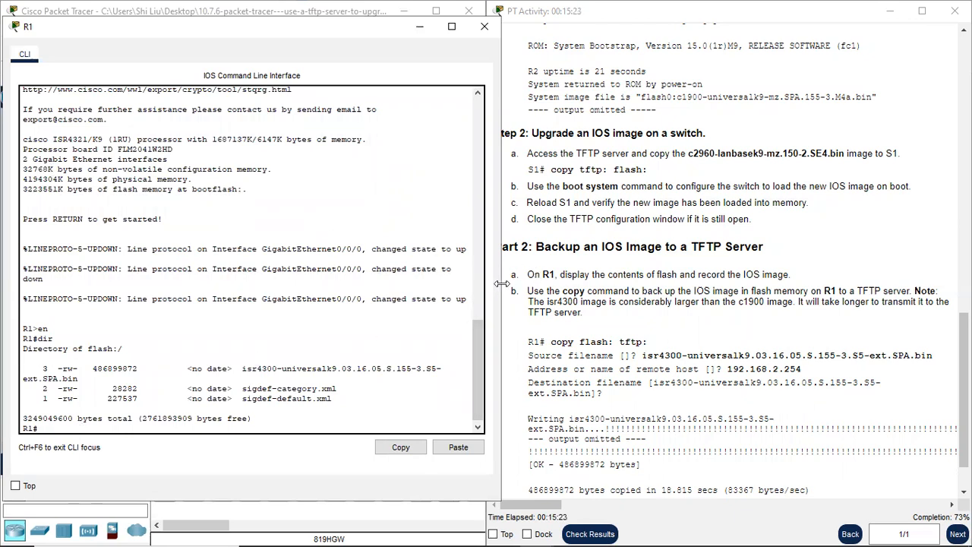
Step: Widen R1's console window and copy the image name isr4300-universalk9.03.16.05.S.155-3.S5-ext.SPA.bin from the flash listing
{"action": "left_click_drag", "start_coordinate": [504, 284], "coordinate": [556, 304]}
{"action": "left_click_drag", "start_coordinate": [499, 376], "coordinate": [241, 376]}
{"action": "left_click", "coordinate": [263, 377]}
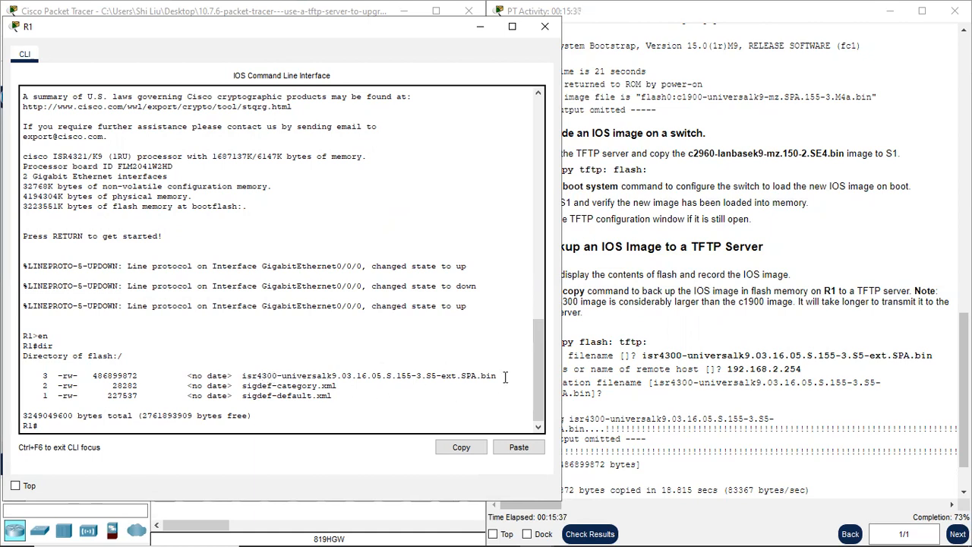
{"action": "left_click_drag", "start_coordinate": [495, 377], "coordinate": [242, 375]}
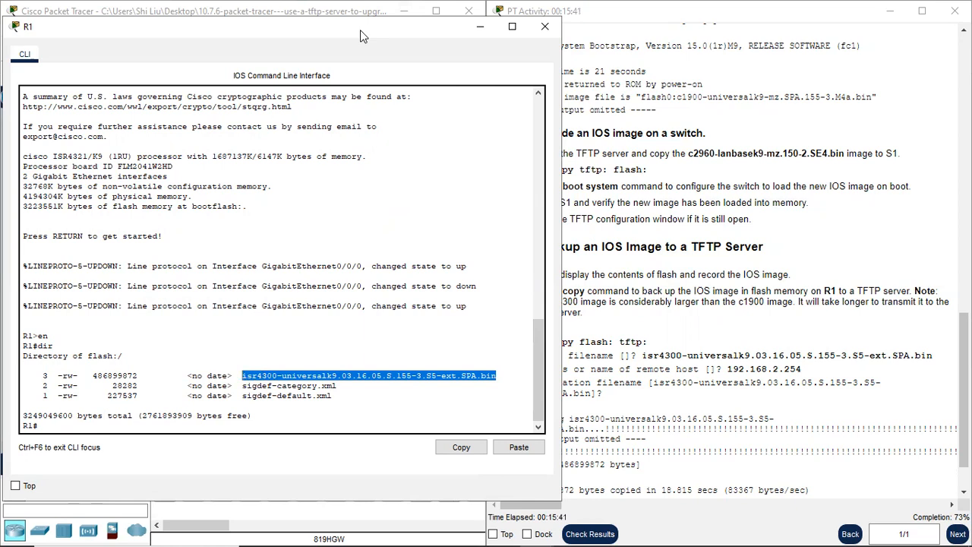
{"action": "left_click_drag", "start_coordinate": [360, 30], "coordinate": [362, 23]}
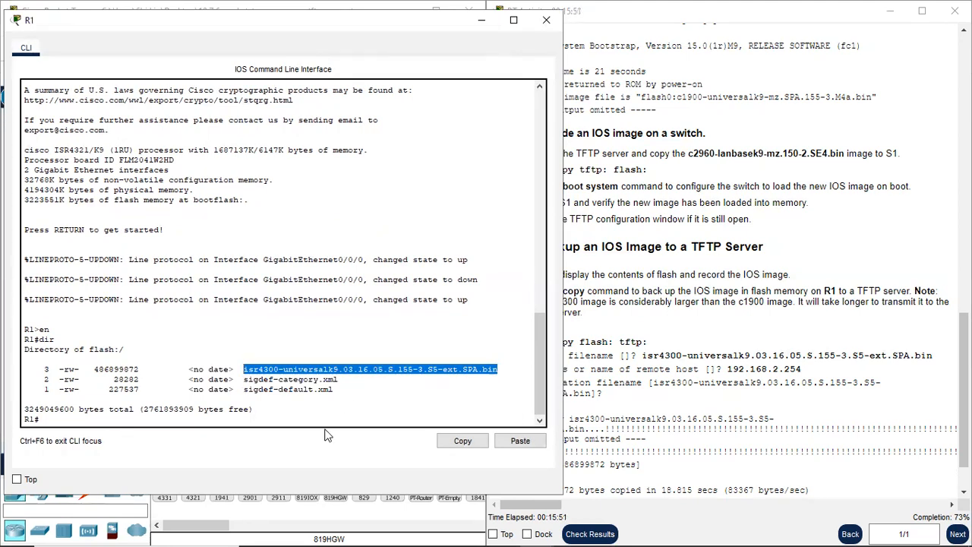
{"action": "left_click", "coordinate": [121, 421]}
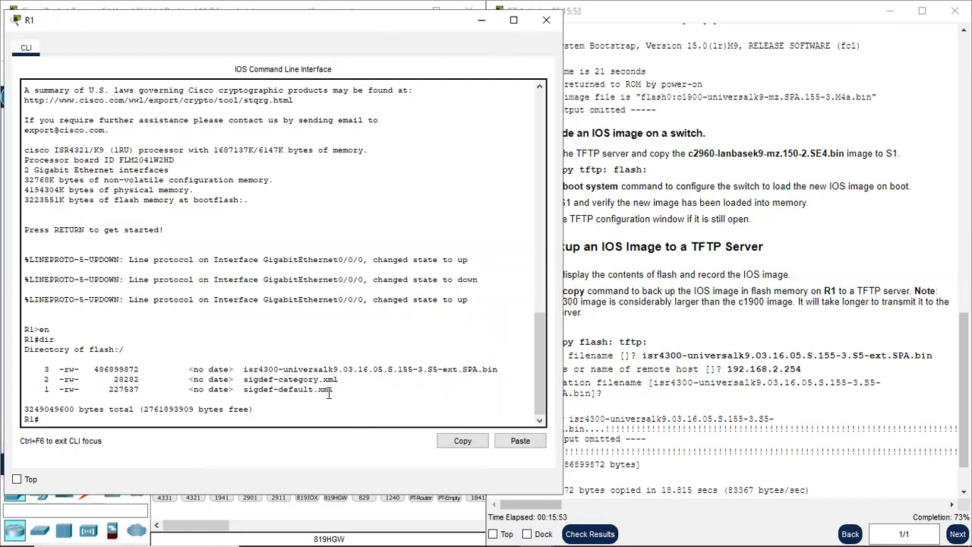
{"action": "left_click_drag", "start_coordinate": [485, 370], "coordinate": [244, 370]}
{"action": "left_click", "coordinate": [275, 373]}
{"action": "right_click", "coordinate": [275, 372]}
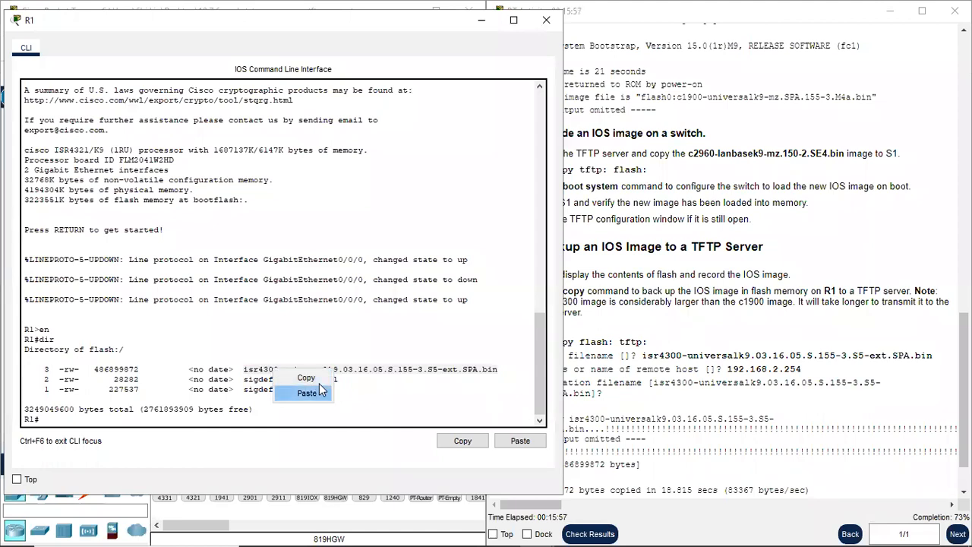
{"action": "left_click", "coordinate": [318, 383]}
{"action": "left_click", "coordinate": [167, 420]}
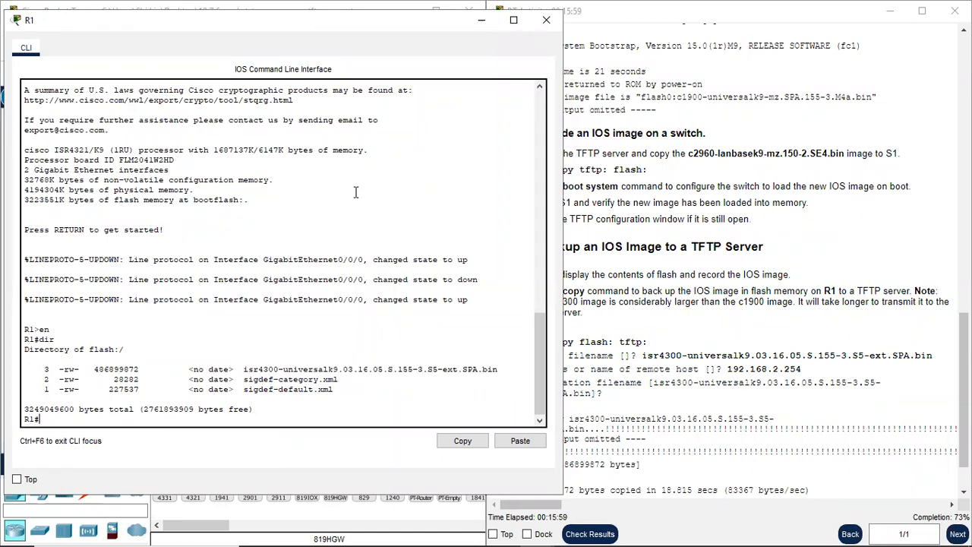
Step: Run copy flash: tftp: on R1 and supply isr4300-universalk9.03.16.05.S.155-3.S5-ext.SPA.bin as the source filename
{"action": "left_click_drag", "start_coordinate": [392, 25], "coordinate": [316, 32]}
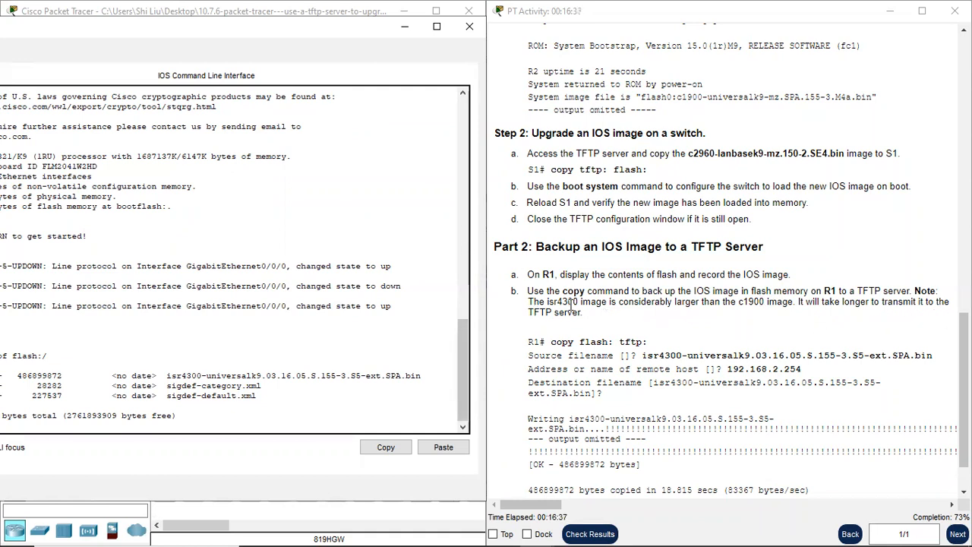
{"action": "left_click_drag", "start_coordinate": [274, 33], "coordinate": [409, 21]}
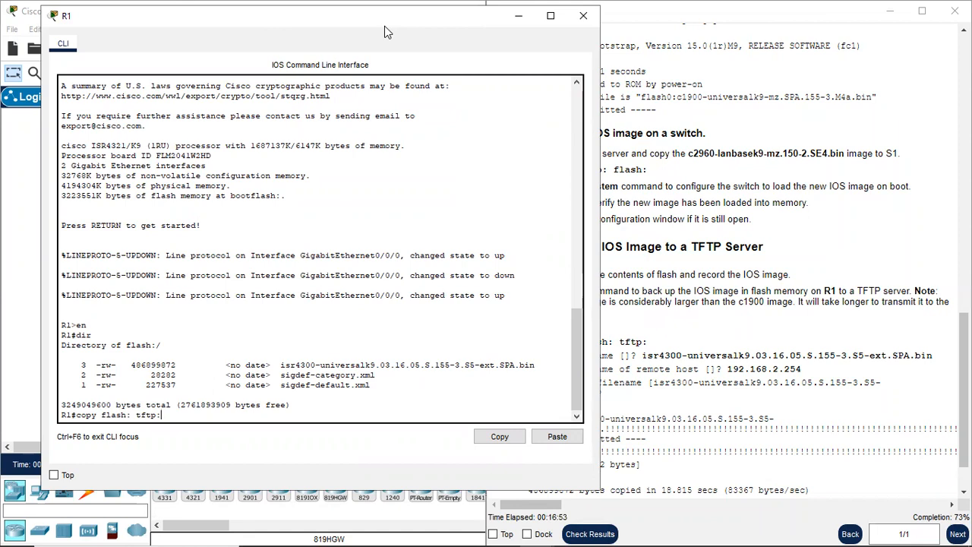
{"action": "key", "text": "Return"}
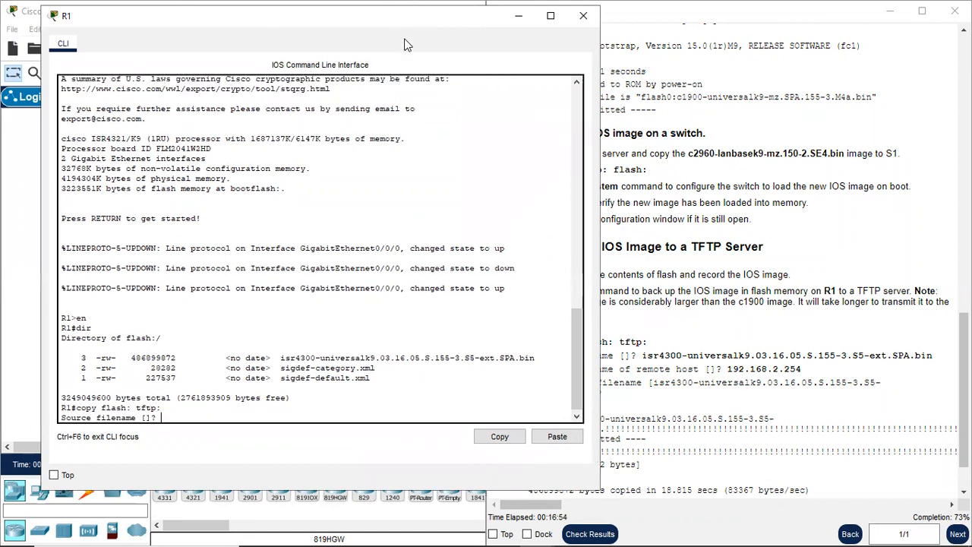
{"action": "left_click_drag", "start_coordinate": [405, 17], "coordinate": [275, 127]}
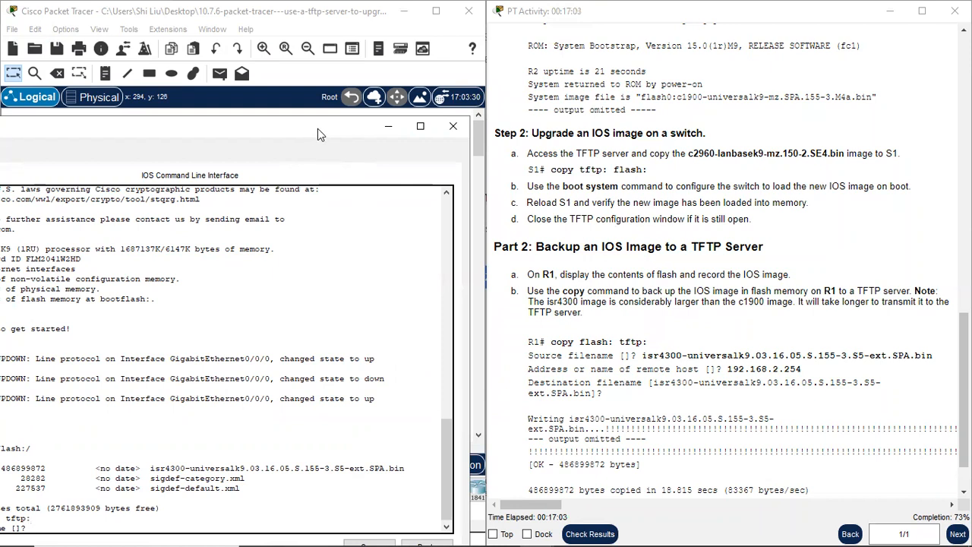
{"action": "left_click_drag", "start_coordinate": [317, 135], "coordinate": [418, 54]}
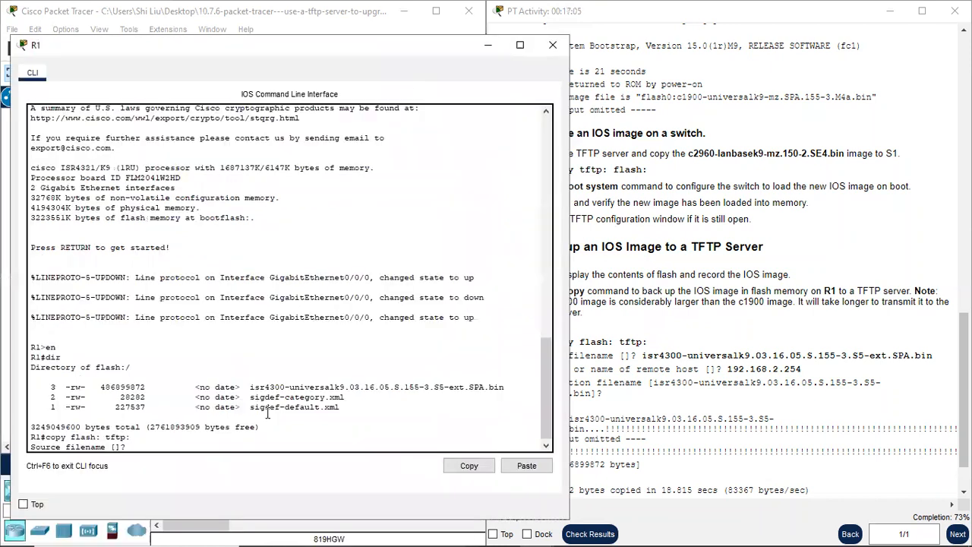
{"action": "right_click", "coordinate": [135, 445]}
{"action": "left_click", "coordinate": [189, 471]}
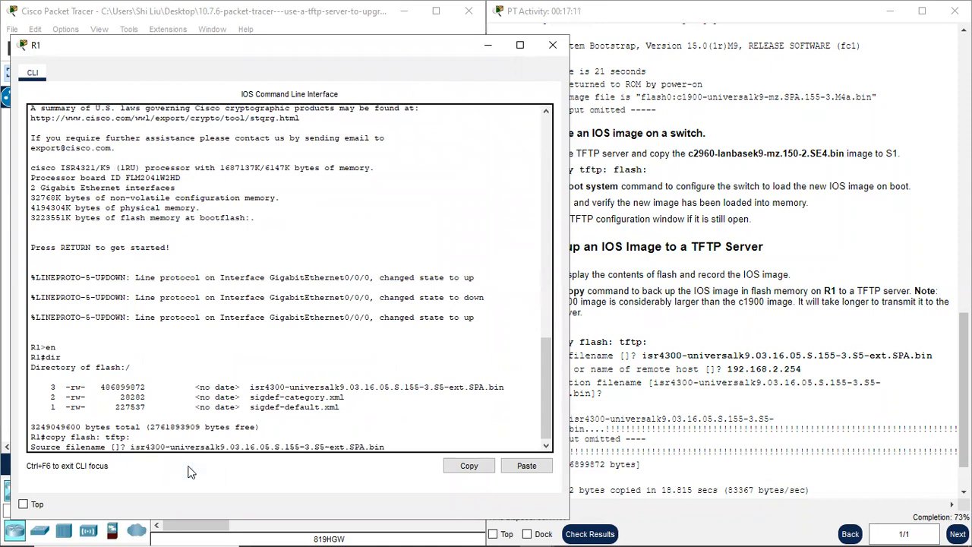
{"action": "key", "text": "Return"}
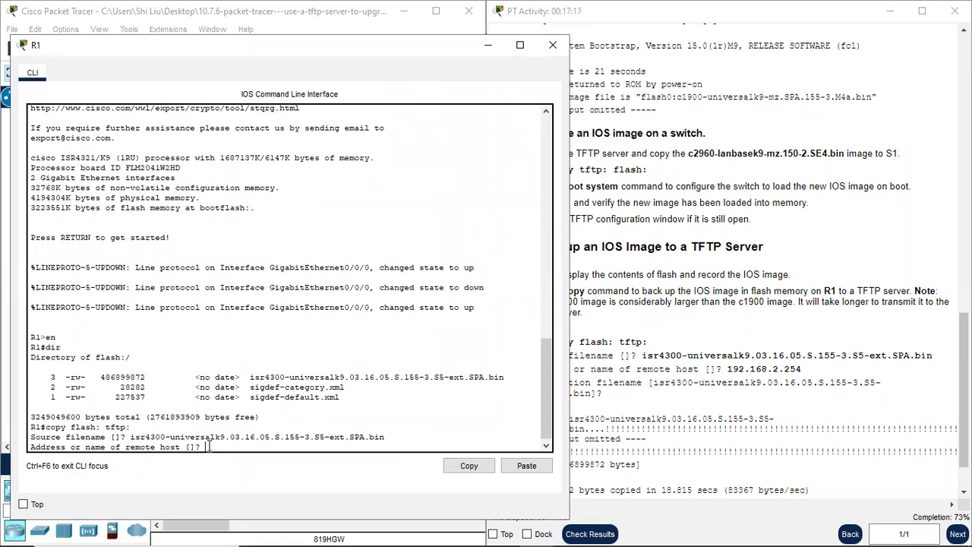
Step: Set the remote host to 192.168.2.254 and accept the default destination filename to start R1's image backup
{"action": "type", "text": "192.168.2.254"}
{"action": "key", "text": "Return"}
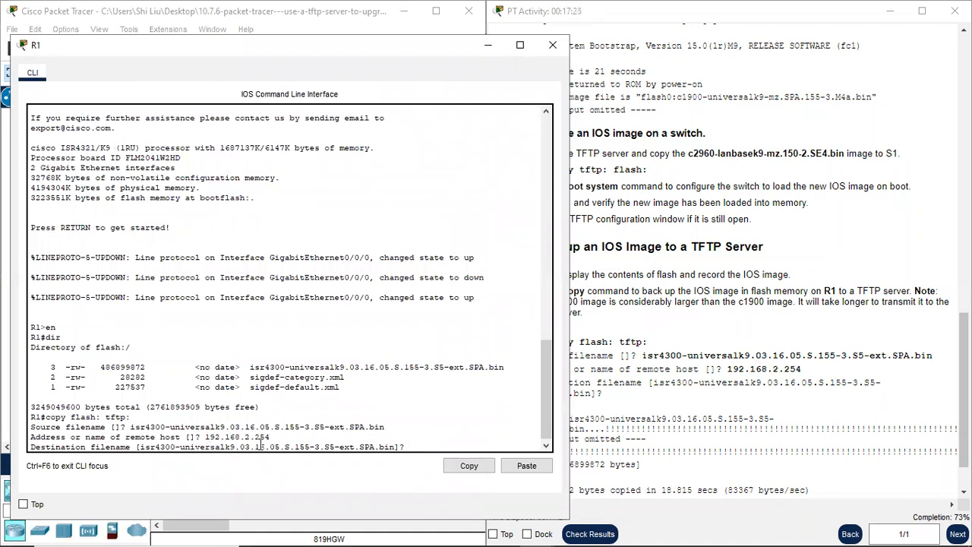
{"action": "key", "text": "Return"}
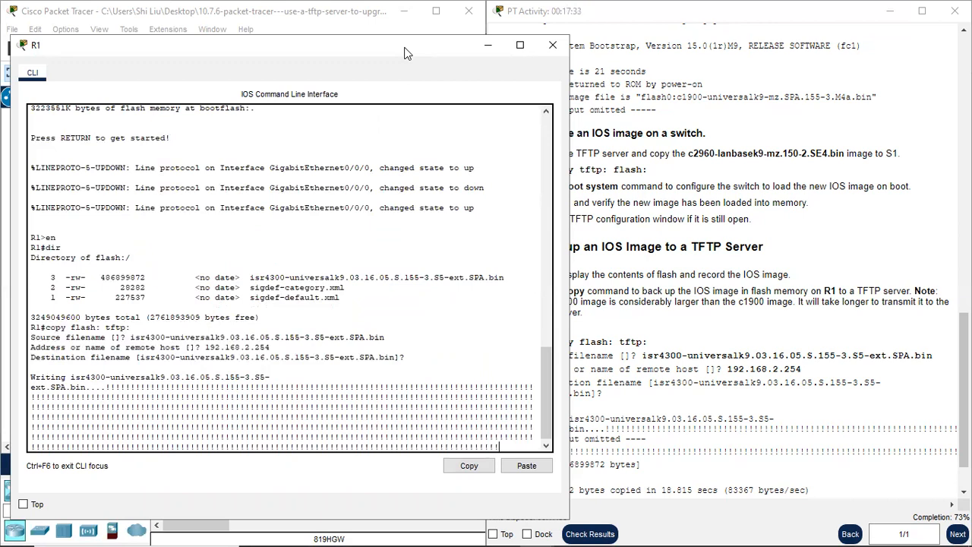
{"action": "left_click_drag", "start_coordinate": [405, 53], "coordinate": [356, 34]}
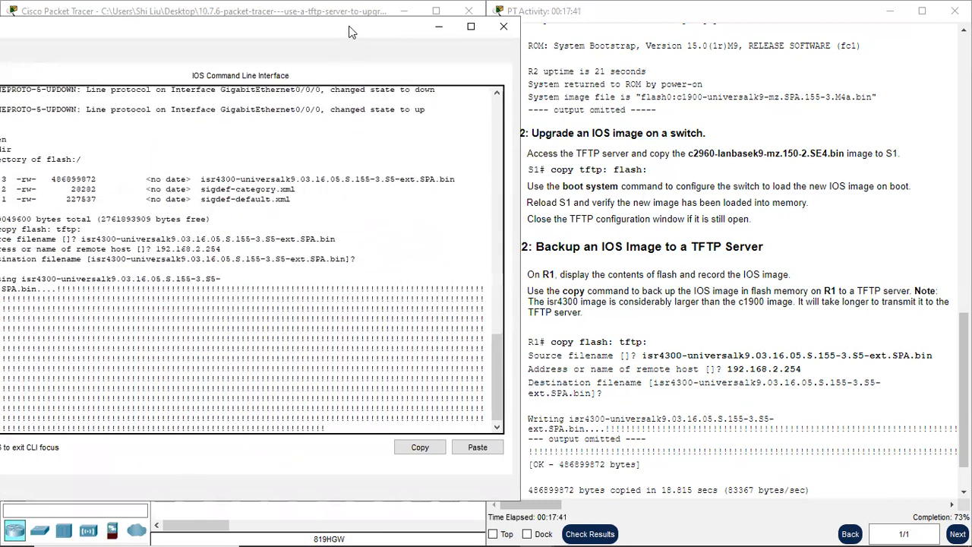
{"action": "left_click_drag", "start_coordinate": [350, 32], "coordinate": [352, 33]}
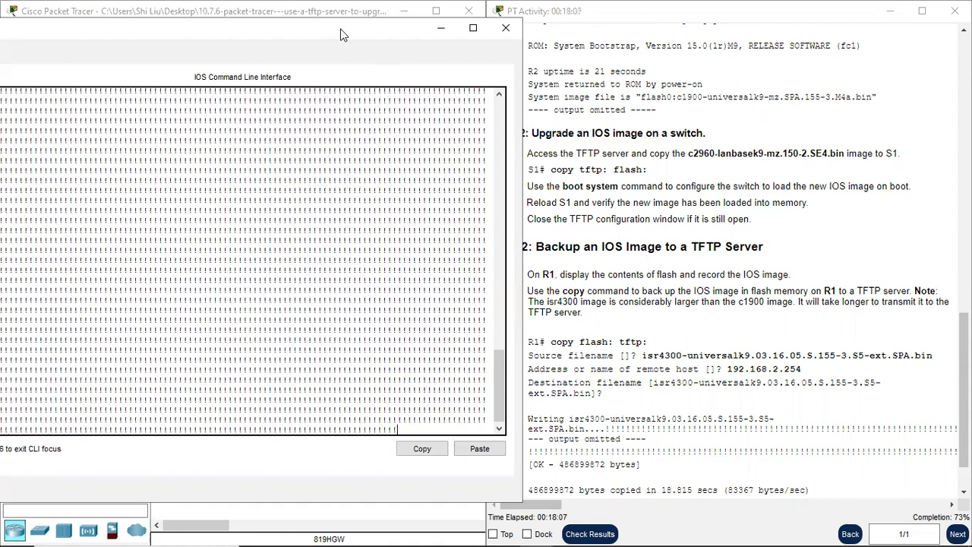
{"action": "left_click_drag", "start_coordinate": [340, 35], "coordinate": [421, 41]}
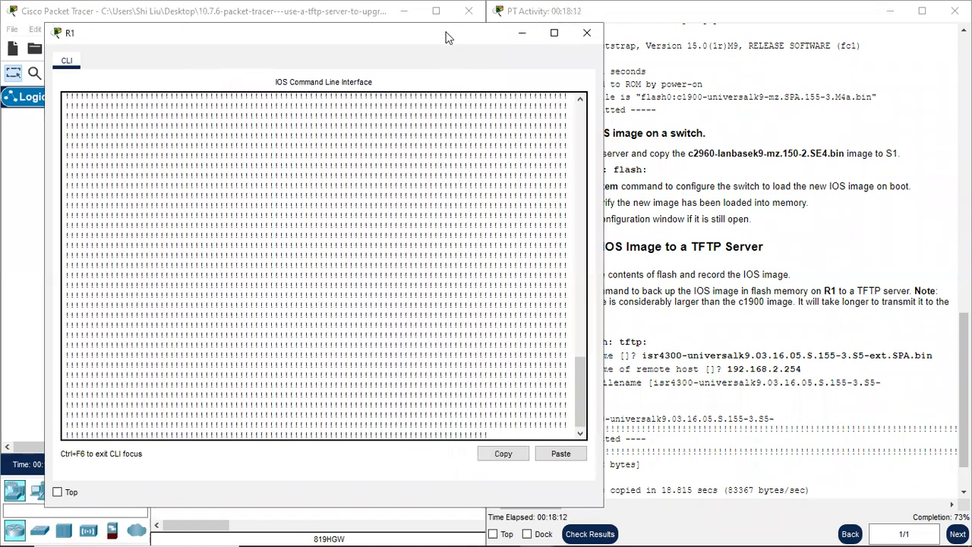
{"action": "left_click_drag", "start_coordinate": [446, 38], "coordinate": [406, 29]}
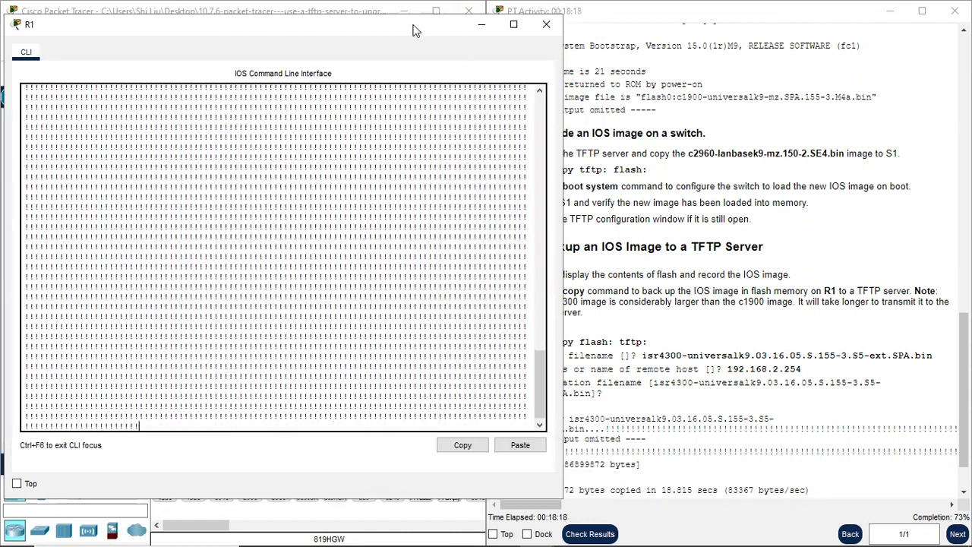
{"action": "left_click_drag", "start_coordinate": [415, 30], "coordinate": [401, 32]}
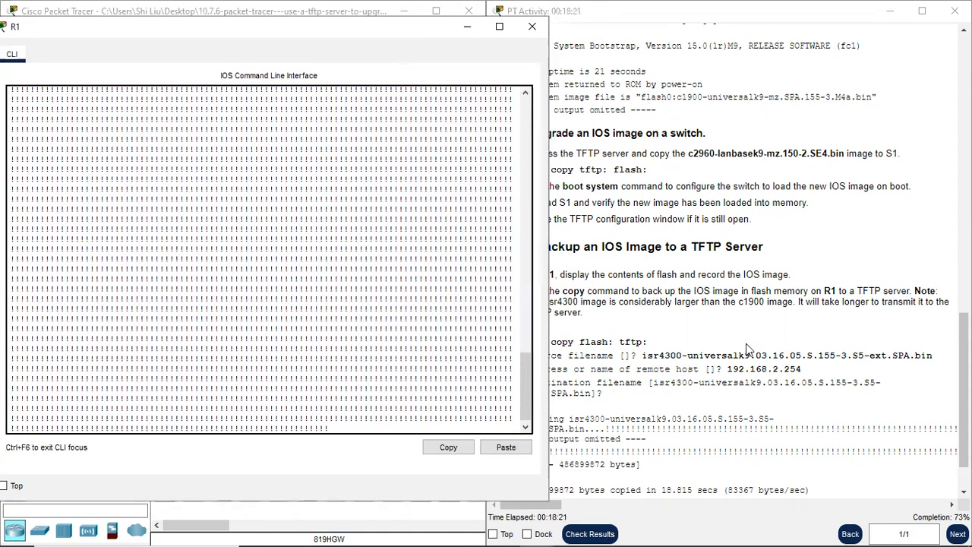
Step: Read the remaining backup instructions, check the completed image transfer in R1's console, and minimize the console window
{"action": "scroll", "coordinate": [656, 213], "scroll_direction": "down", "scroll_amount": 1}
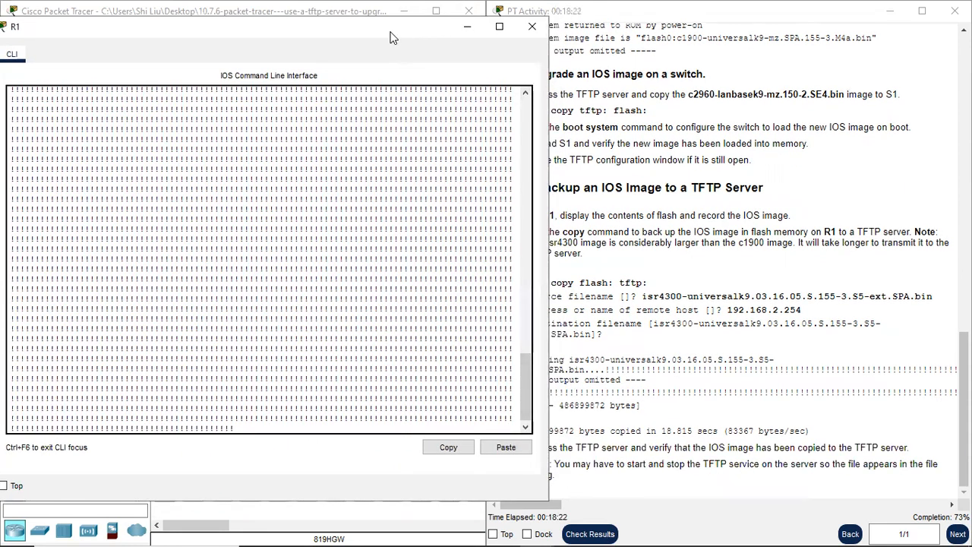
{"action": "left_click_drag", "start_coordinate": [391, 38], "coordinate": [339, 54]}
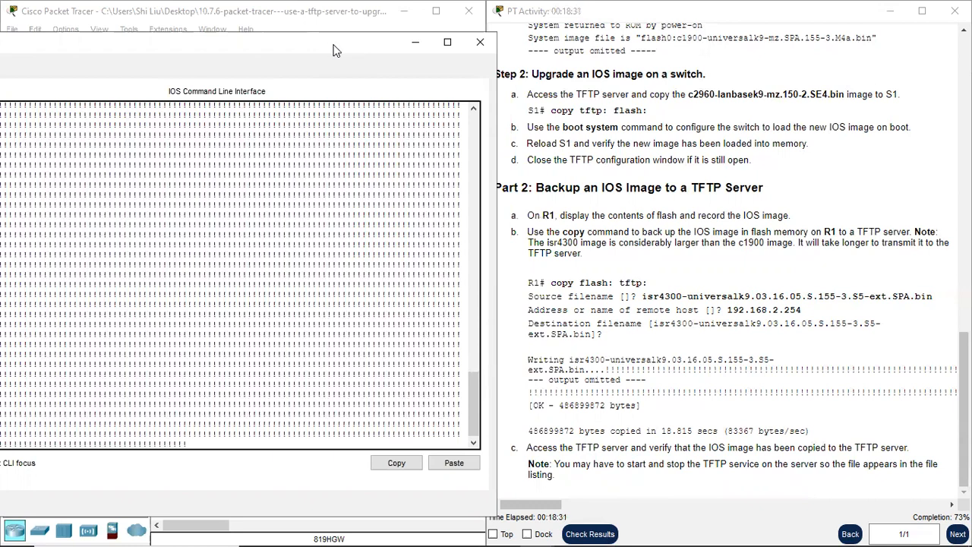
{"action": "left_click_drag", "start_coordinate": [334, 51], "coordinate": [391, 40]}
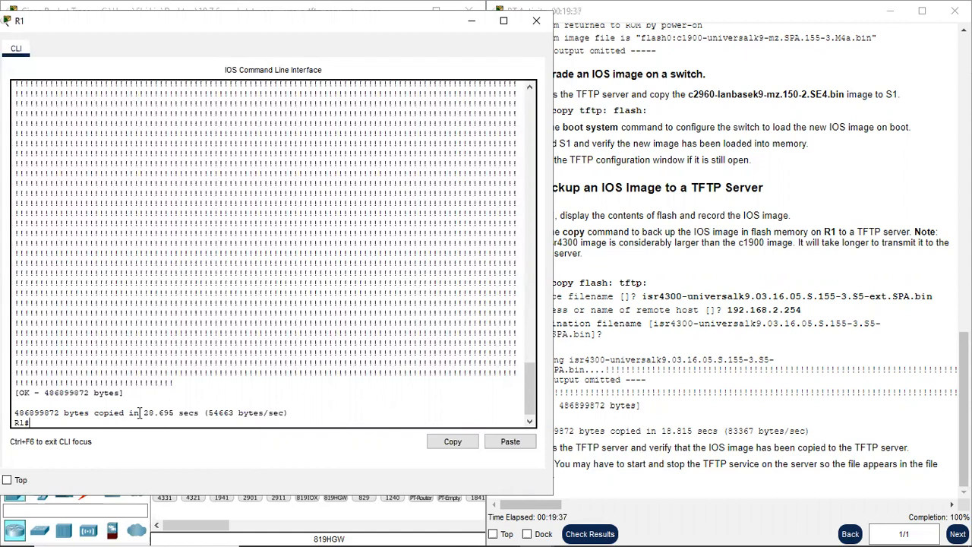
{"action": "left_click_drag", "start_coordinate": [145, 416], "coordinate": [200, 413]}
{"action": "left_click", "coordinate": [59, 421]}
{"action": "left_click_drag", "start_coordinate": [342, 21], "coordinate": [279, 37]}
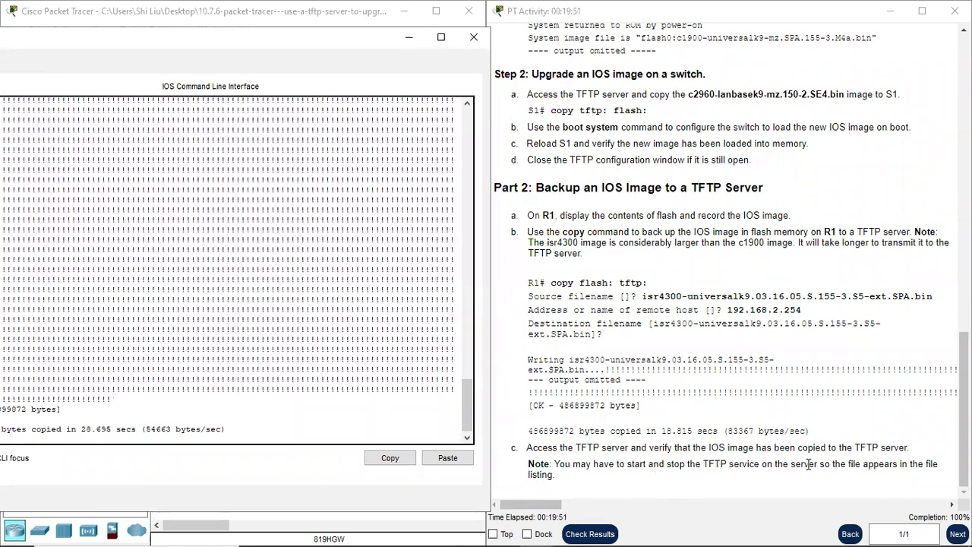
{"action": "left_click", "coordinate": [407, 39]}
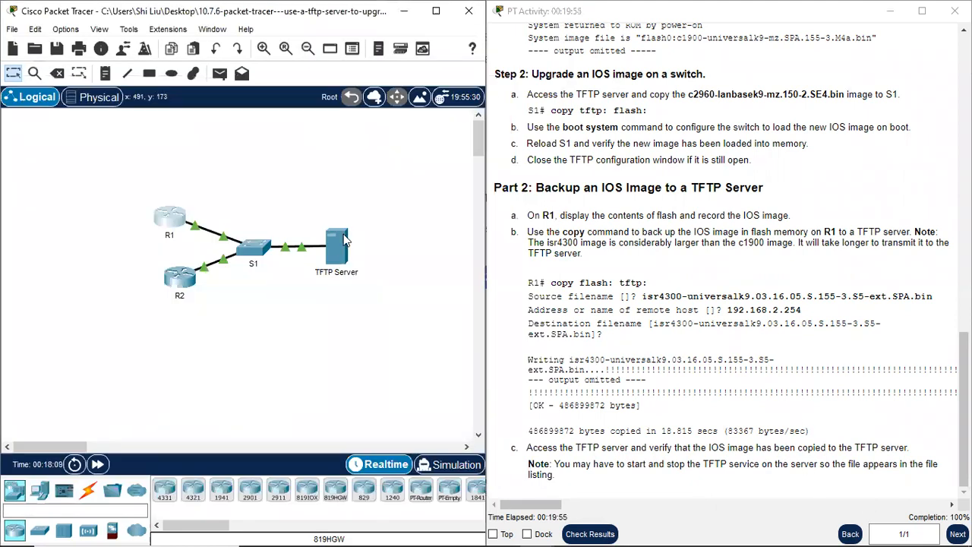
Step: Open the TFTP Server's TFTP service and locate isr4300-universalk9.03.16.05.S.155-3.S5-ext.SPA.bin in its file list to verify the backup
{"action": "left_click", "coordinate": [337, 242]}
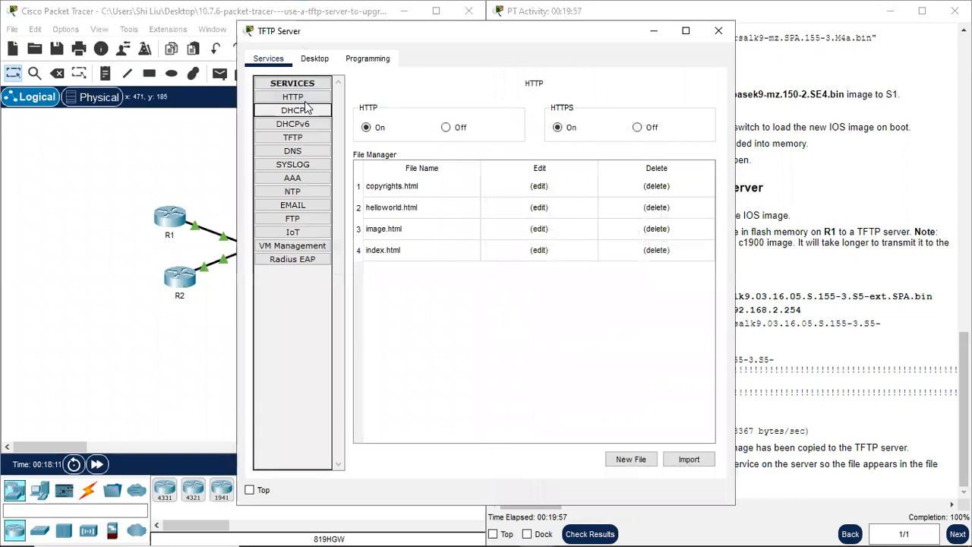
{"action": "left_click", "coordinate": [293, 137]}
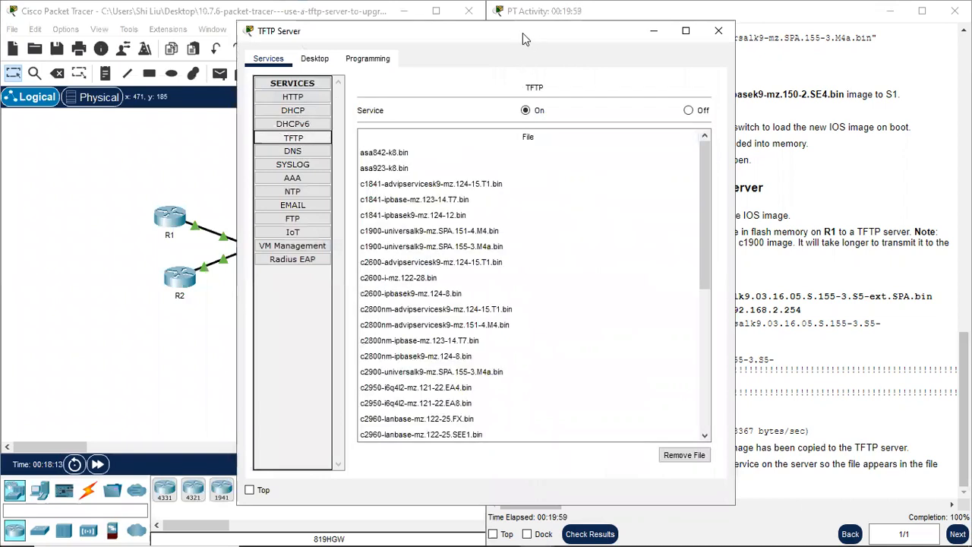
{"action": "left_click_drag", "start_coordinate": [522, 33], "coordinate": [345, 15]}
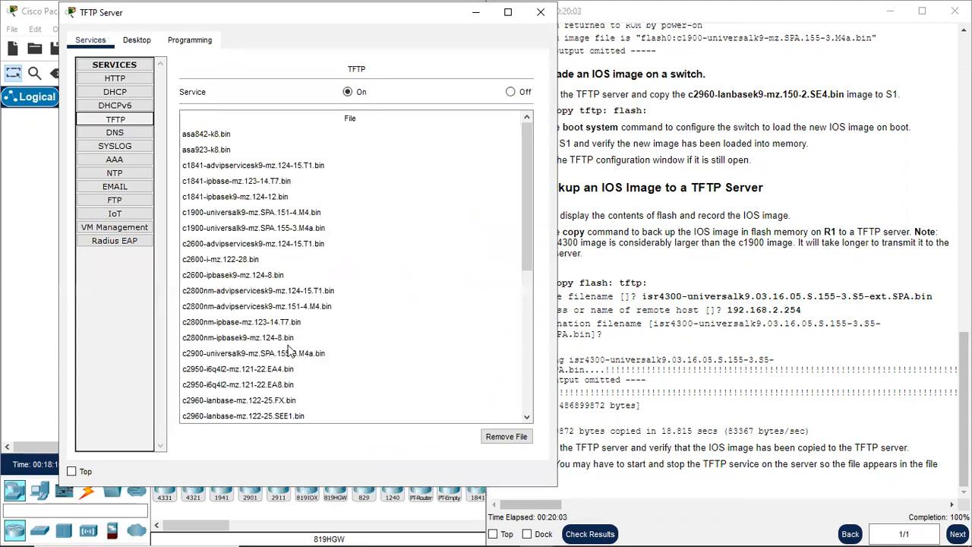
{"action": "scroll", "coordinate": [289, 351], "scroll_direction": "down", "scroll_amount": 4}
{"action": "scroll", "coordinate": [288, 351], "scroll_direction": "down", "scroll_amount": 2}
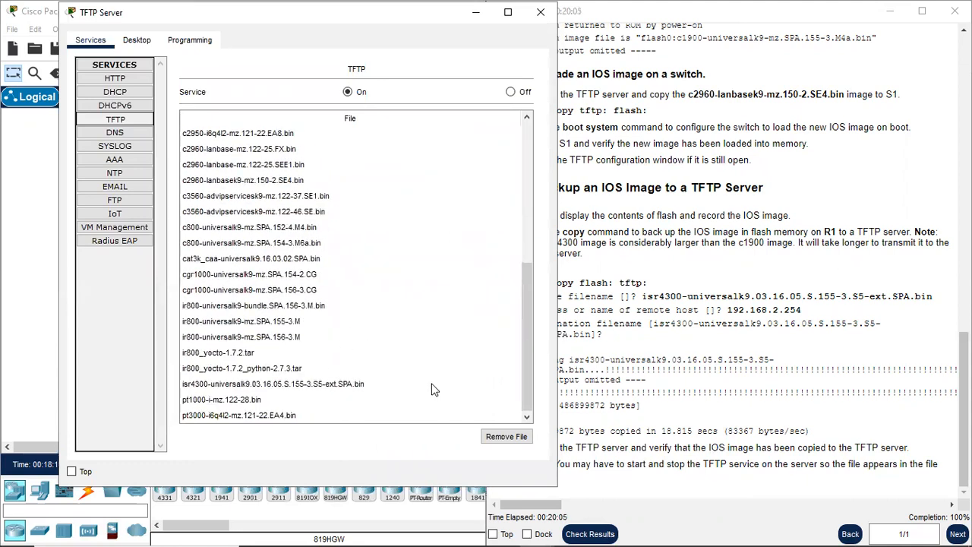
{"action": "left_click", "coordinate": [346, 387]}
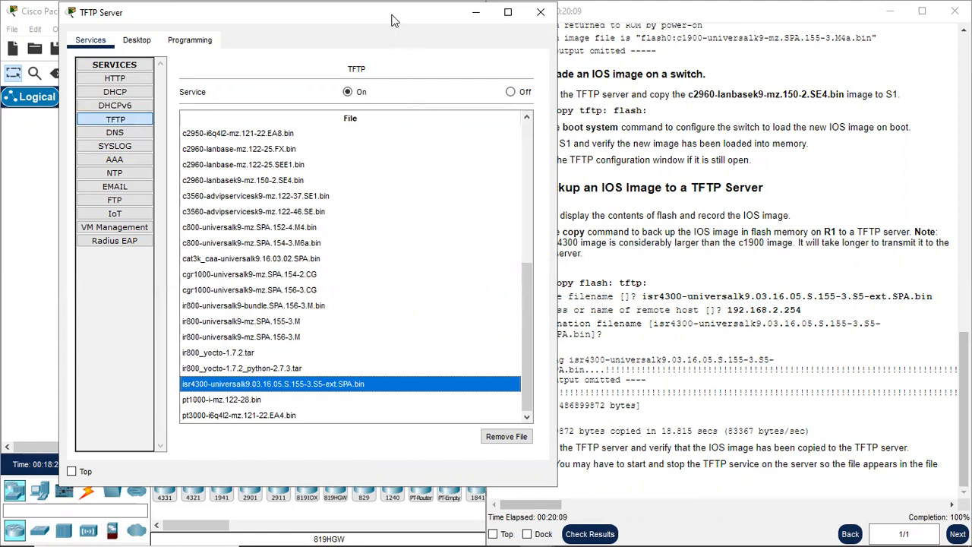
{"action": "left_click_drag", "start_coordinate": [392, 20], "coordinate": [338, 20]}
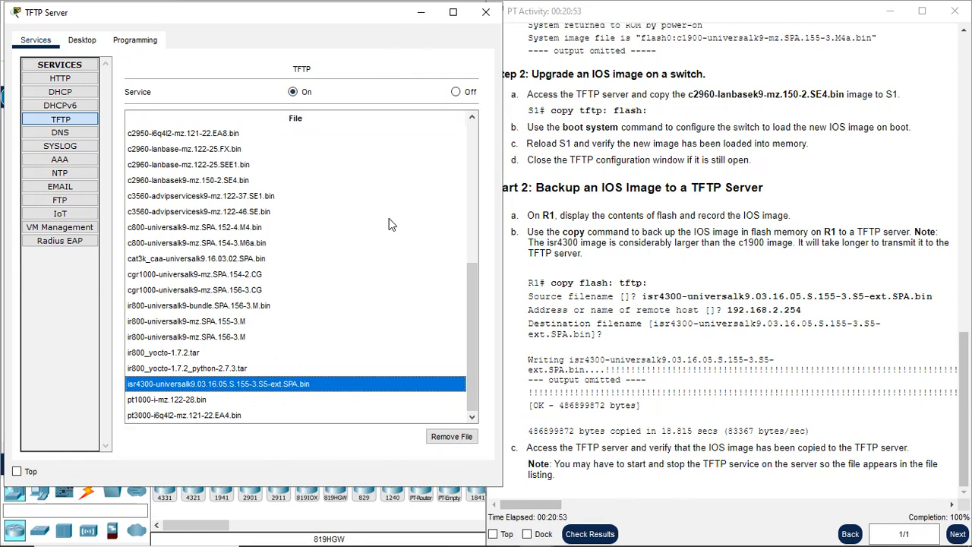
Step: Minimize the TFTP Server window and return to the beginning of the activity instructions
{"action": "left_click", "coordinate": [420, 15]}
{"action": "scroll", "coordinate": [729, 304], "scroll_direction": "up", "scroll_amount": 15}
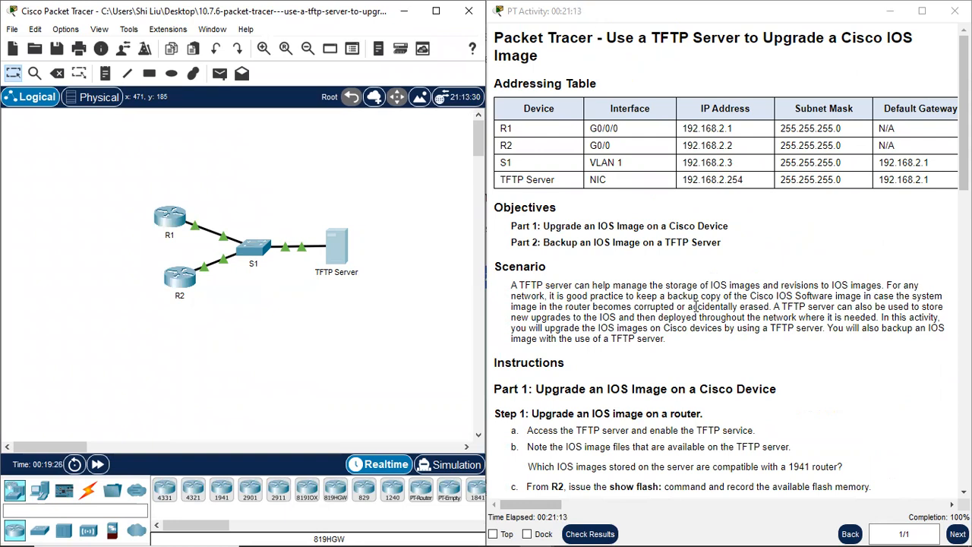
{"action": "mouse_move", "coordinate": [555, 532]}
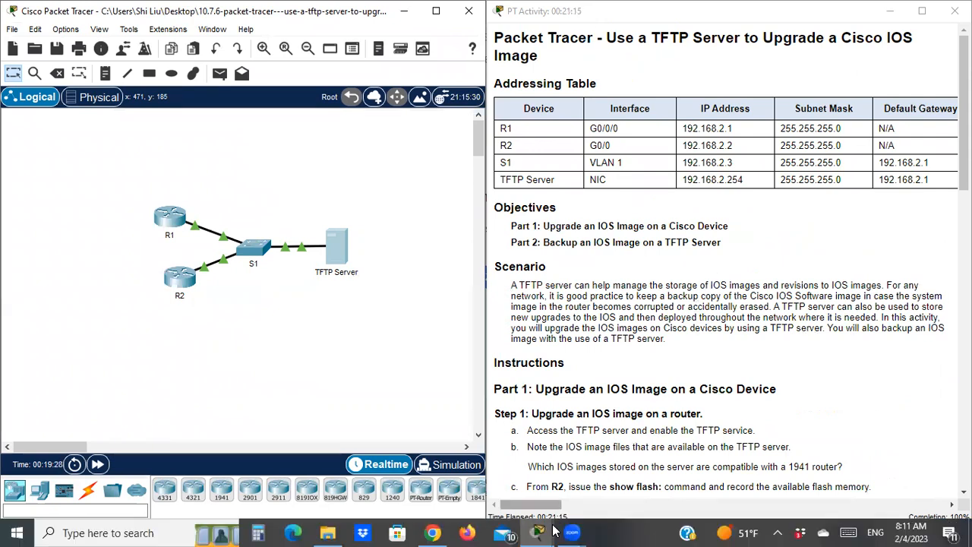